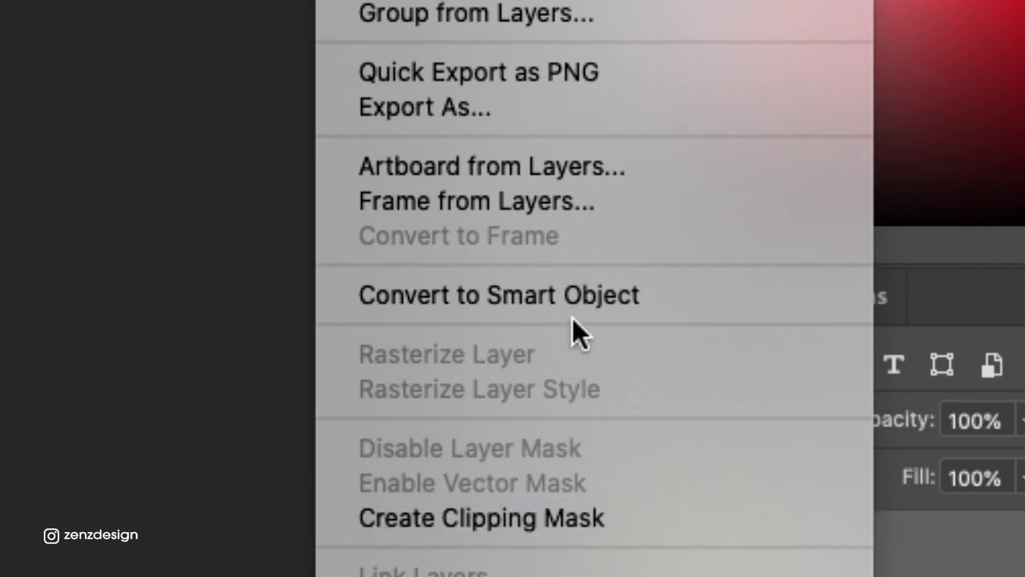
Step: Convert the chameleon layer to a smart object, scale it to about 57% and centre it horizontally on the canvas
click(573, 297)
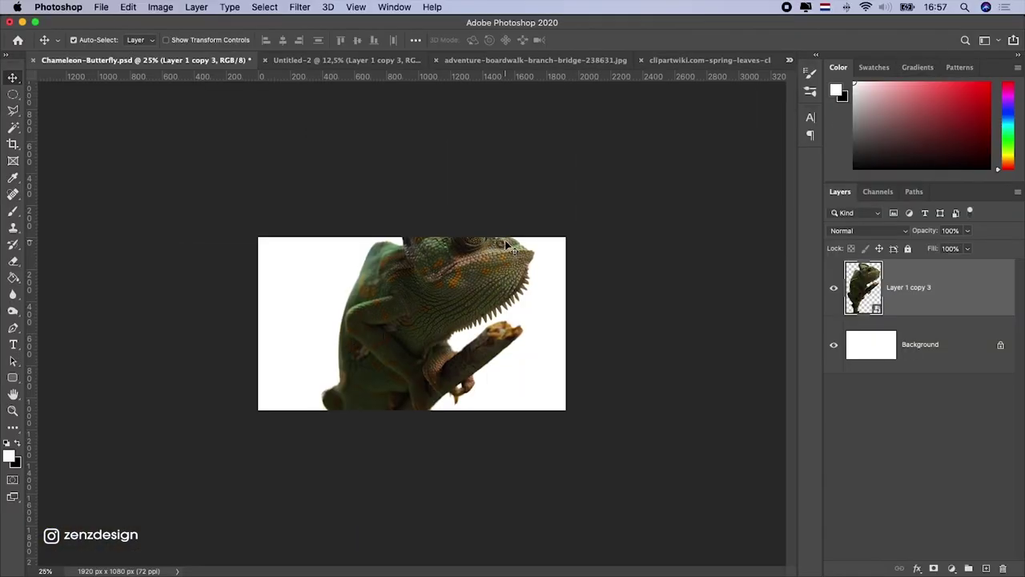
key(super+t)
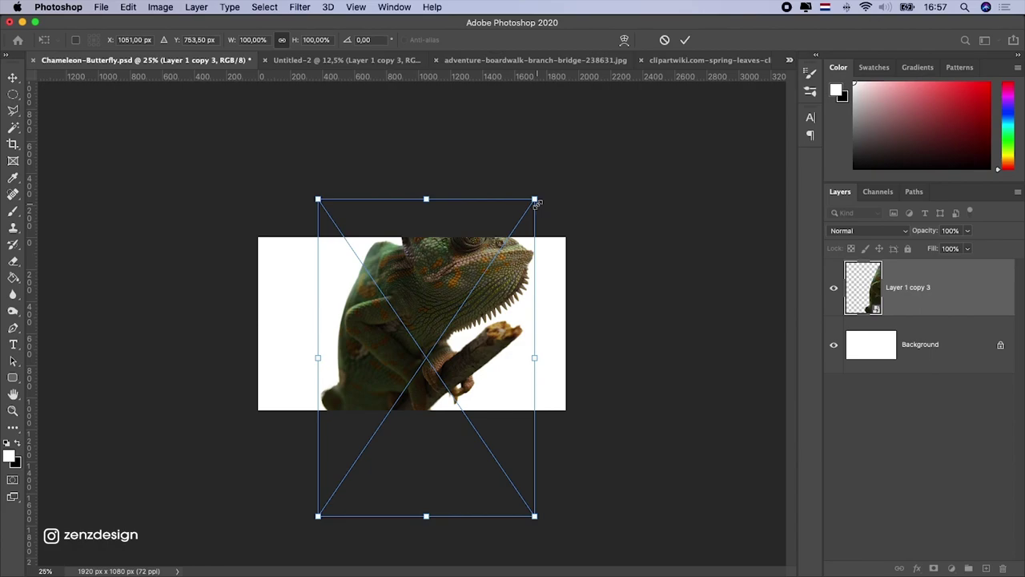
drag(535, 199, 464, 300)
drag(464, 308, 440, 285)
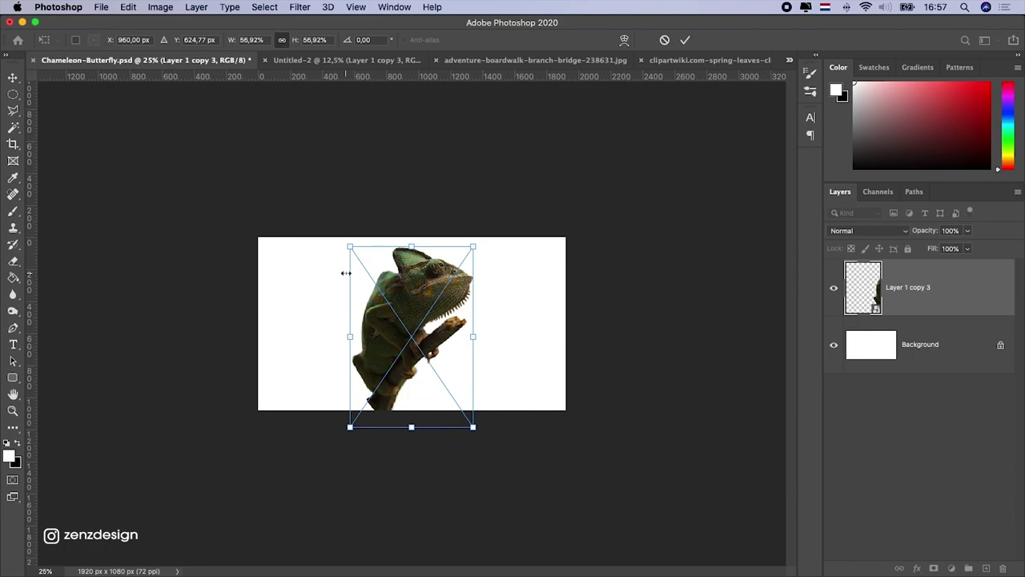
key(Return)
scroll(385, 307, up, 2)
drag(404, 285, 402, 288)
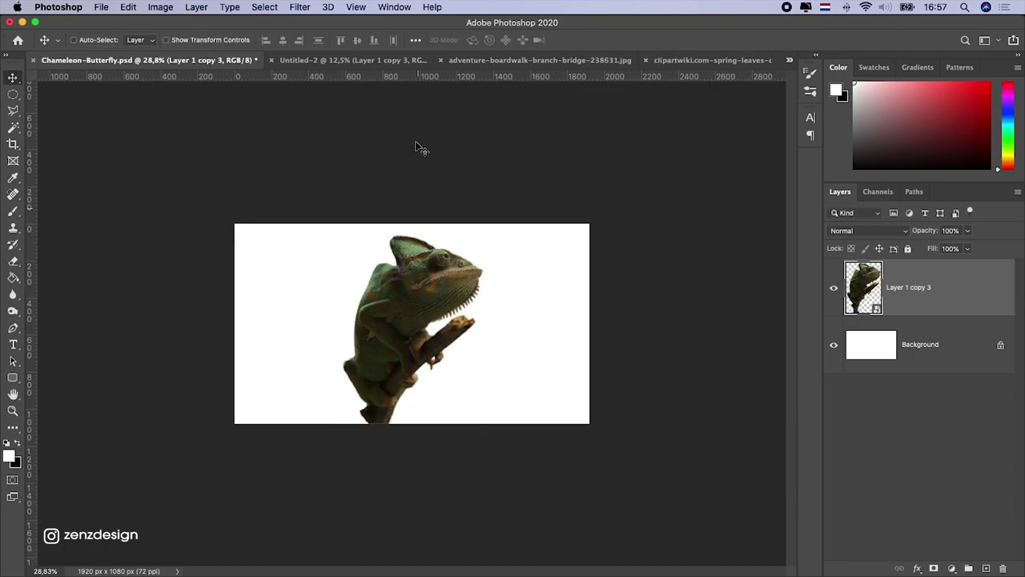
Step: Copy the whole adventure-boardwalk photo and paste it into the Chameleon-Butterfly document between the Background and chameleon layers
click(480, 60)
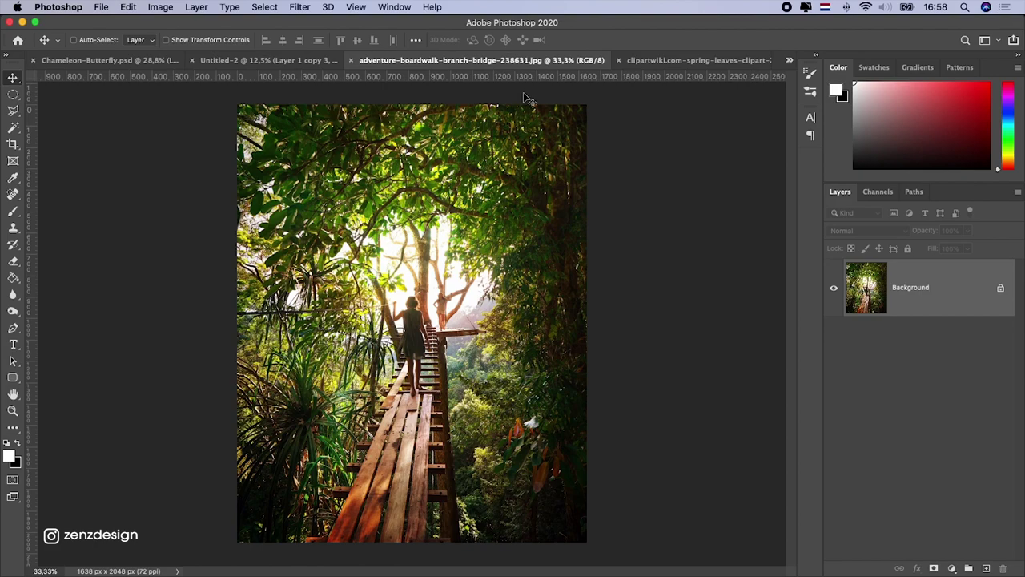
key(super+a)
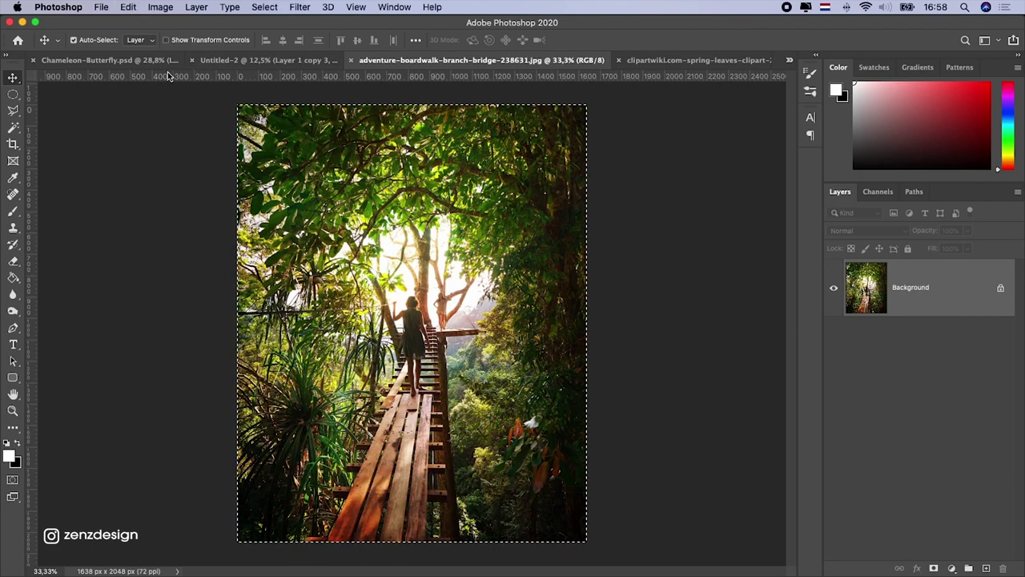
key(super+c)
click(138, 61)
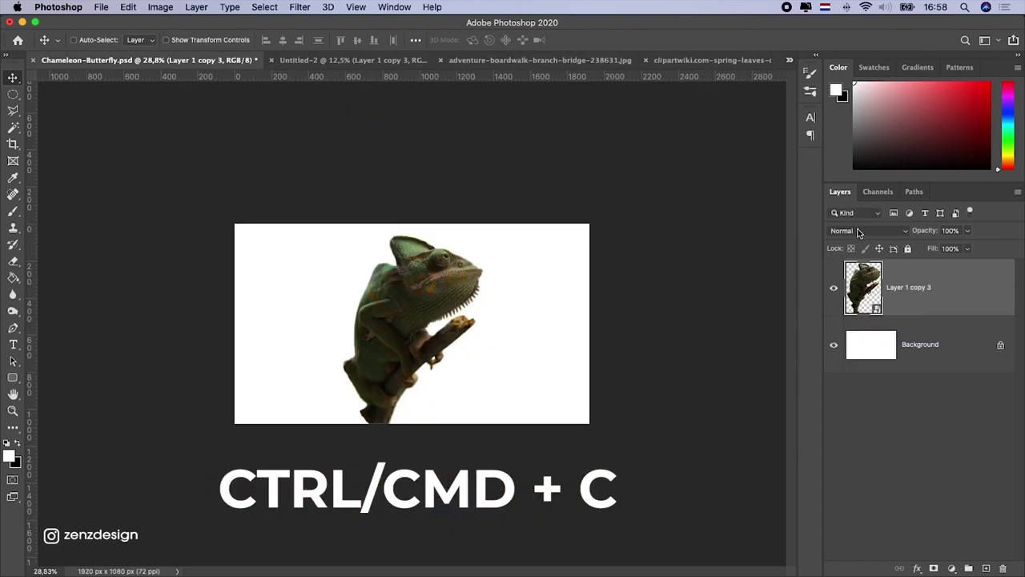
click(923, 344)
key(super+v)
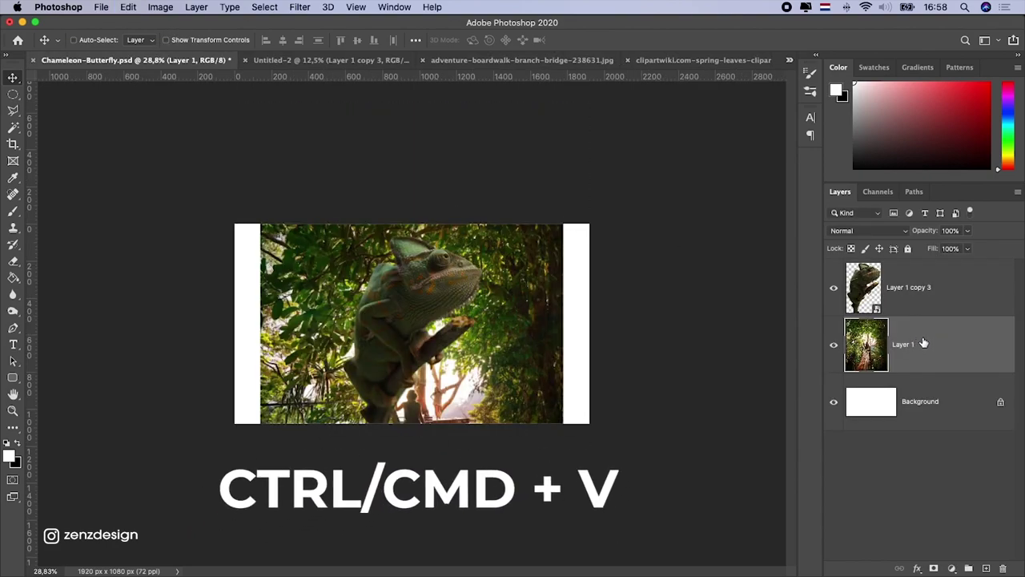
Step: Convert the pasted forest layer to a smart object and enlarge it to about 181% to cover the canvas
right_click(923, 344)
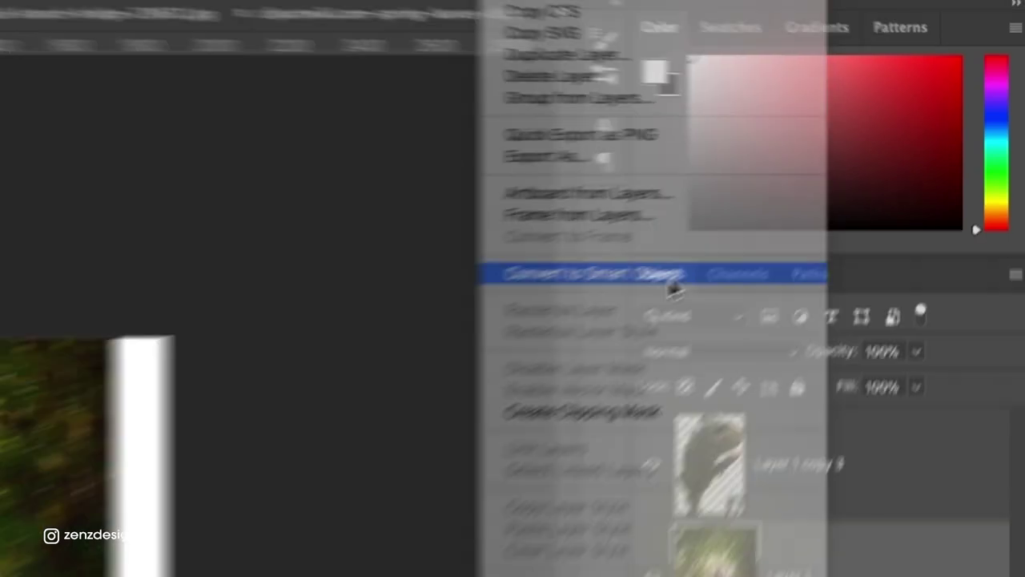
click(673, 276)
key(super+t)
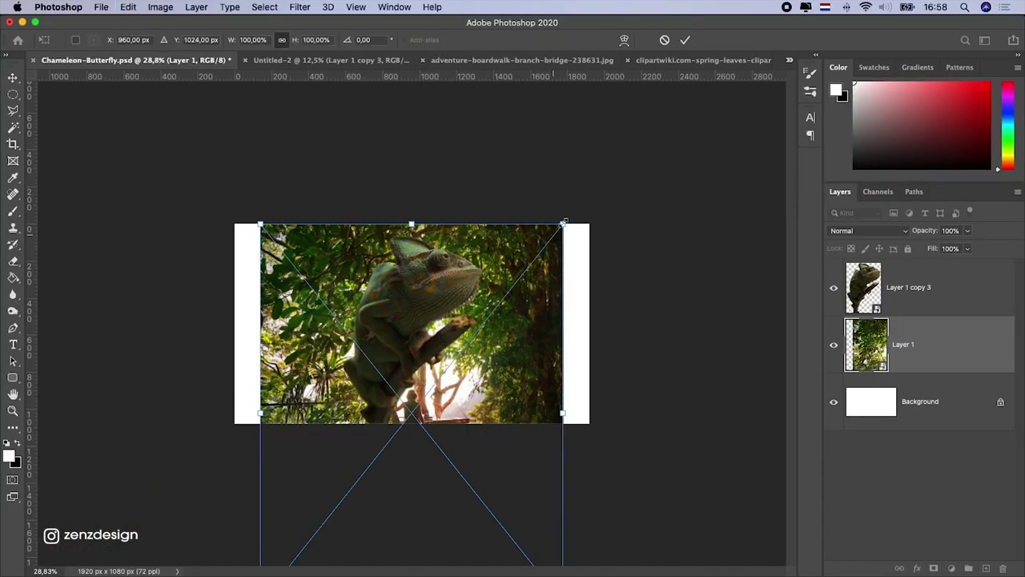
drag(564, 225, 561, 184)
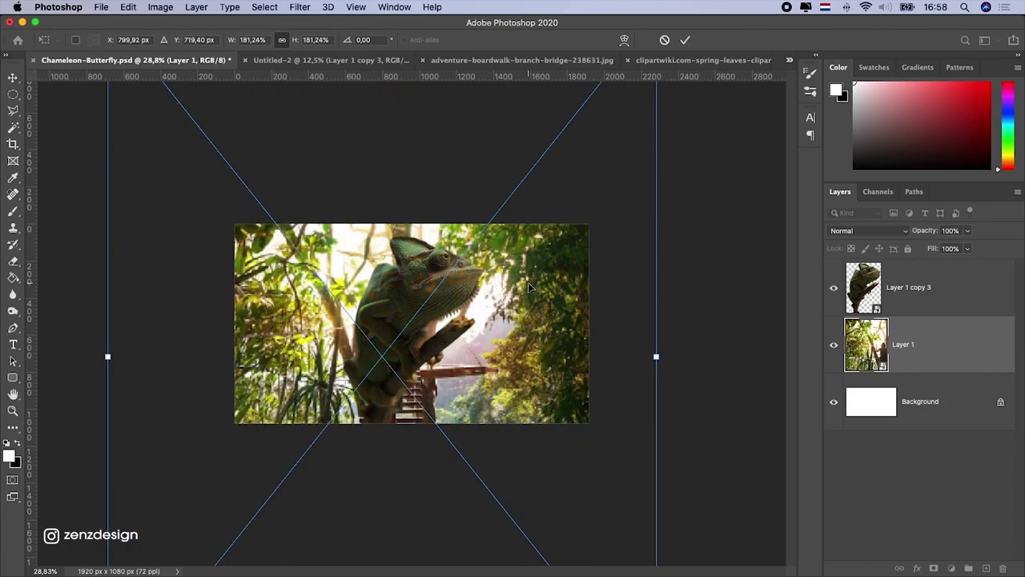
key(Return)
Step: Enlarge the forest layer further and shift it downward so the upper foliage fills the area behind the chameleon
key(super+minus)
key(super+t)
drag(526, 176, 591, 111)
key(Return)
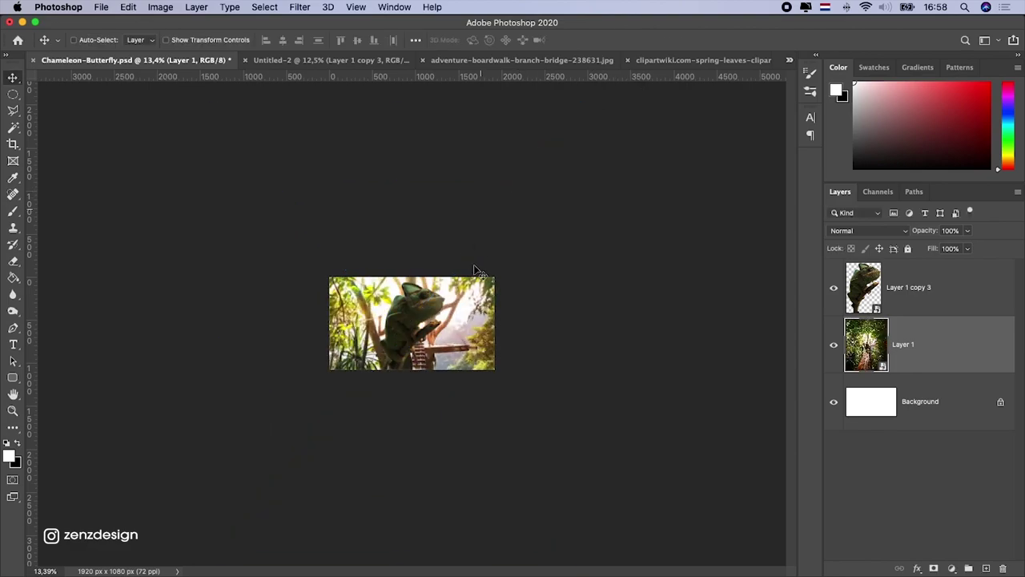
scroll(467, 276, up, 1)
drag(467, 275, 474, 292)
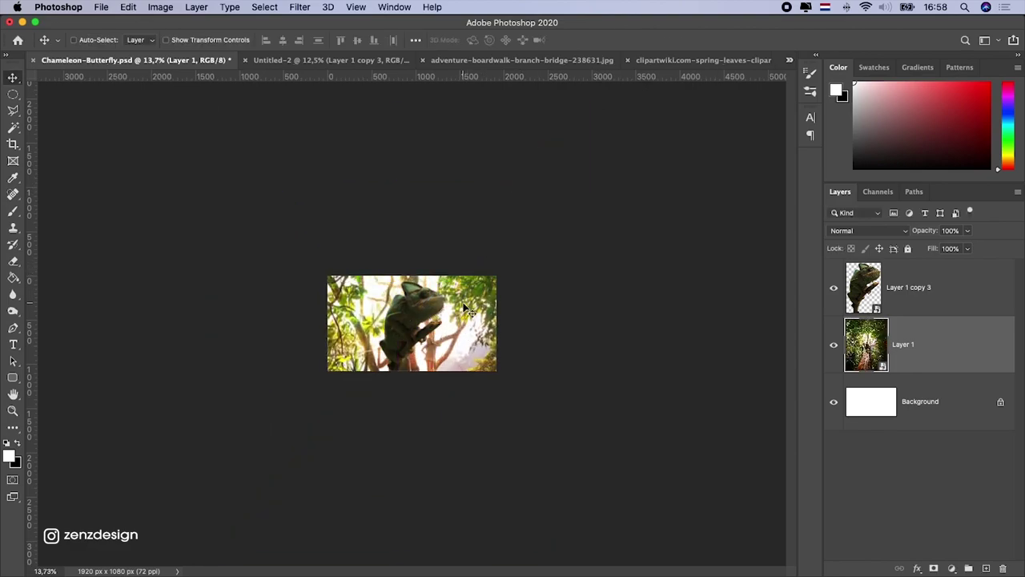
scroll(464, 301, up, 5)
drag(429, 232, 442, 352)
Step: Scale the forest layer up to about 412% so only branches and leaves surround the chameleon
key(super+t)
key(Return)
scroll(515, 290, down, 5)
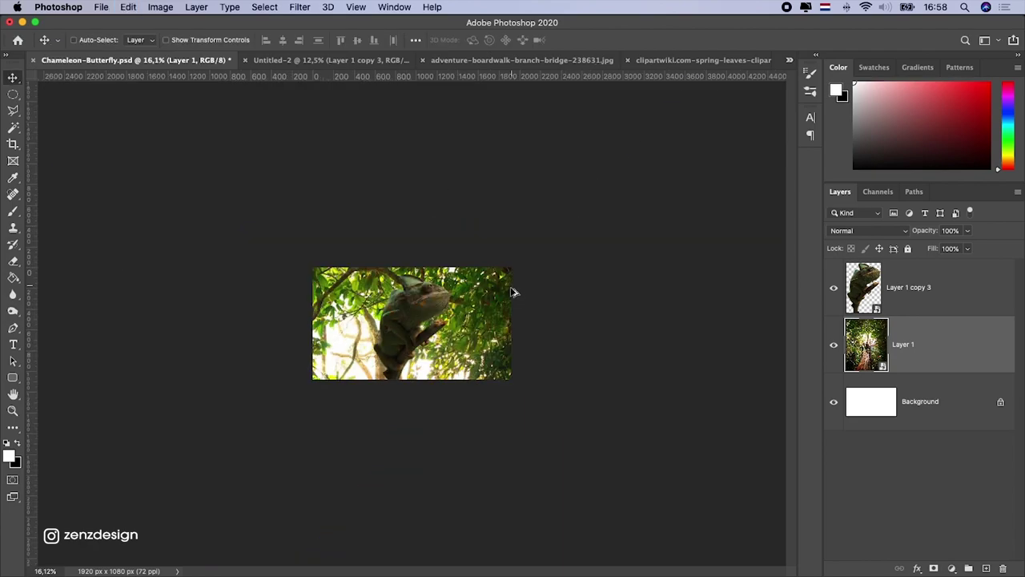
key(super+t)
drag(551, 193, 673, 81)
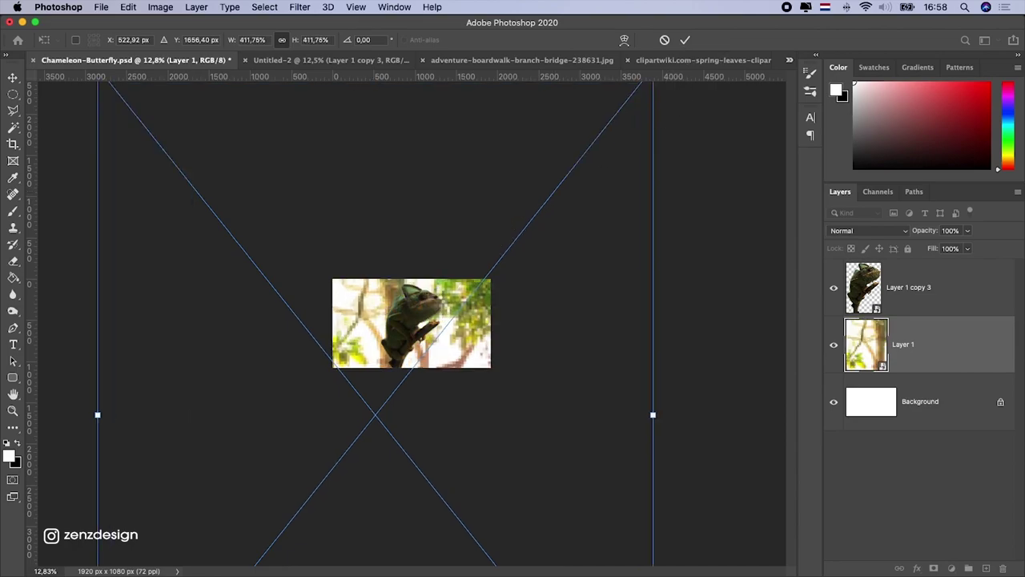
key(Return)
key(super+0)
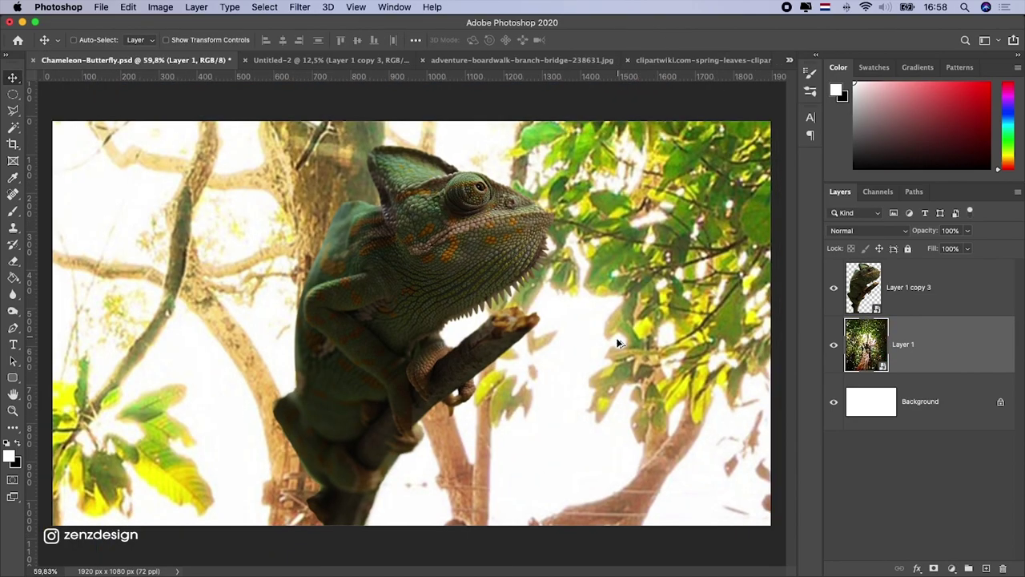
Step: Apply a Gaussian Blur with a radius of 43 pixels to the forest layer
scroll(617, 341, down, 3)
click(300, 7)
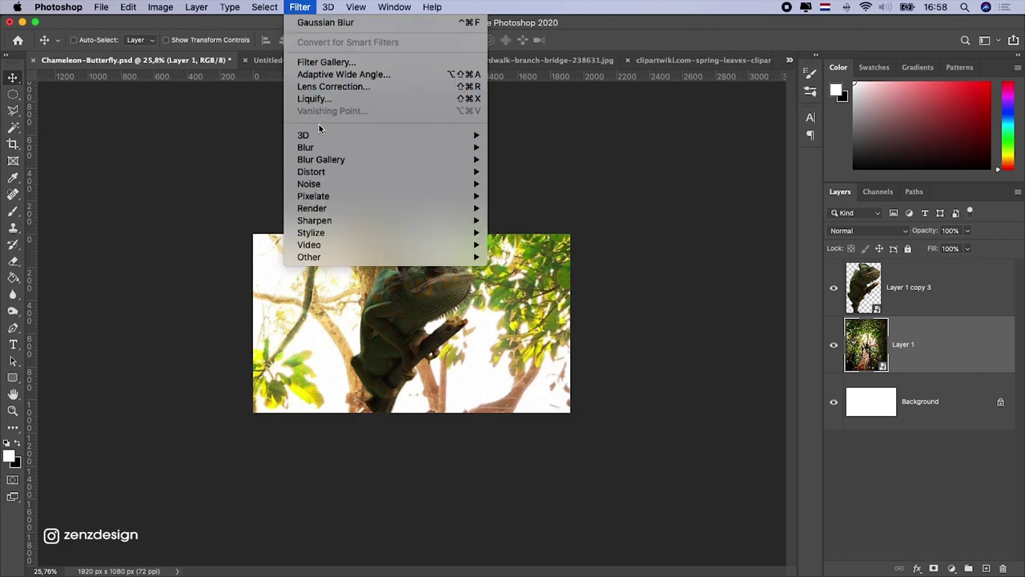
mouse_move(343, 149)
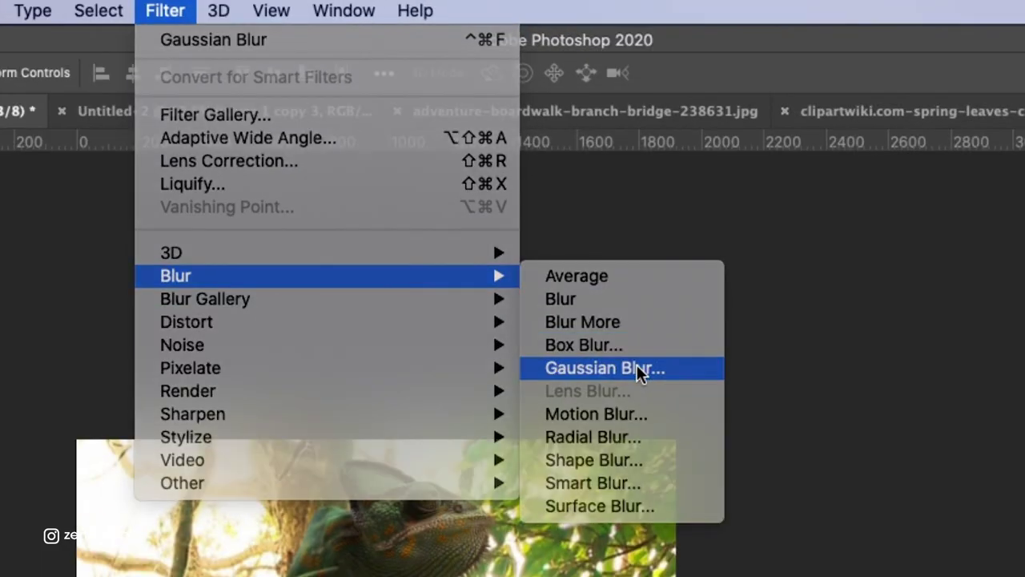
click(638, 374)
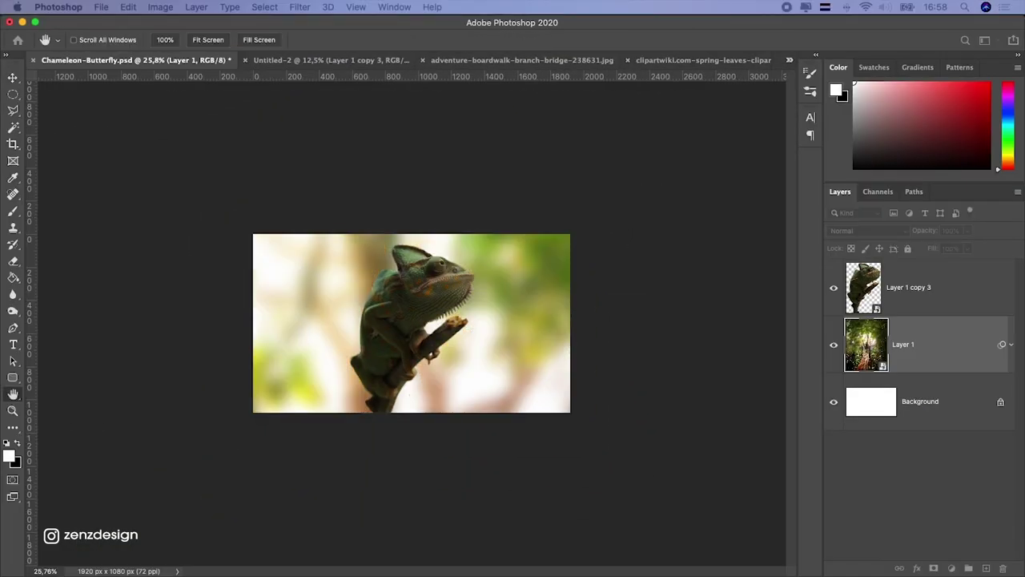
drag(558, 9, 693, 59)
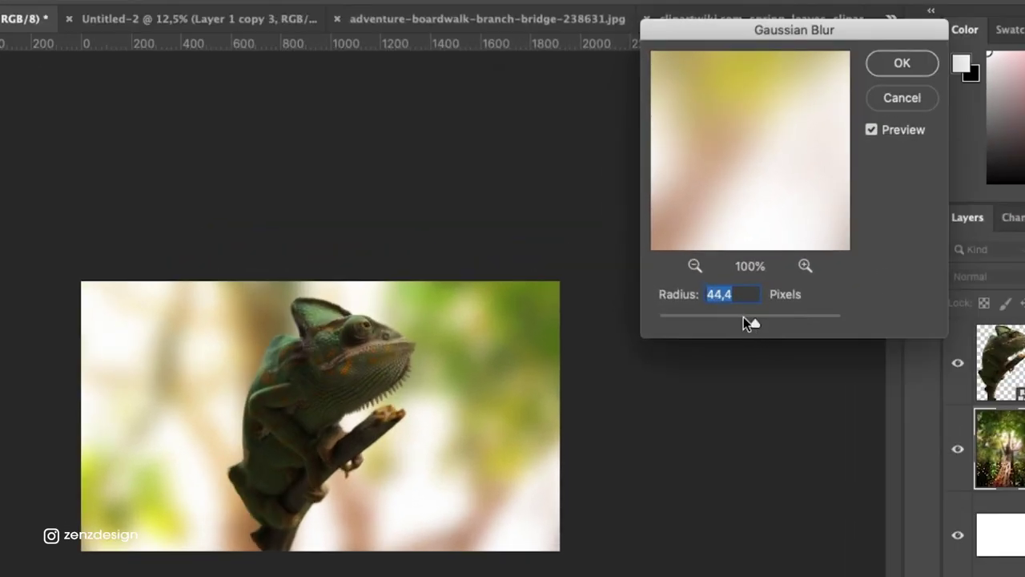
mouse_move(745, 321)
mouse_down()
mouse_move(732, 322)
mouse_move(758, 321)
mouse_up()
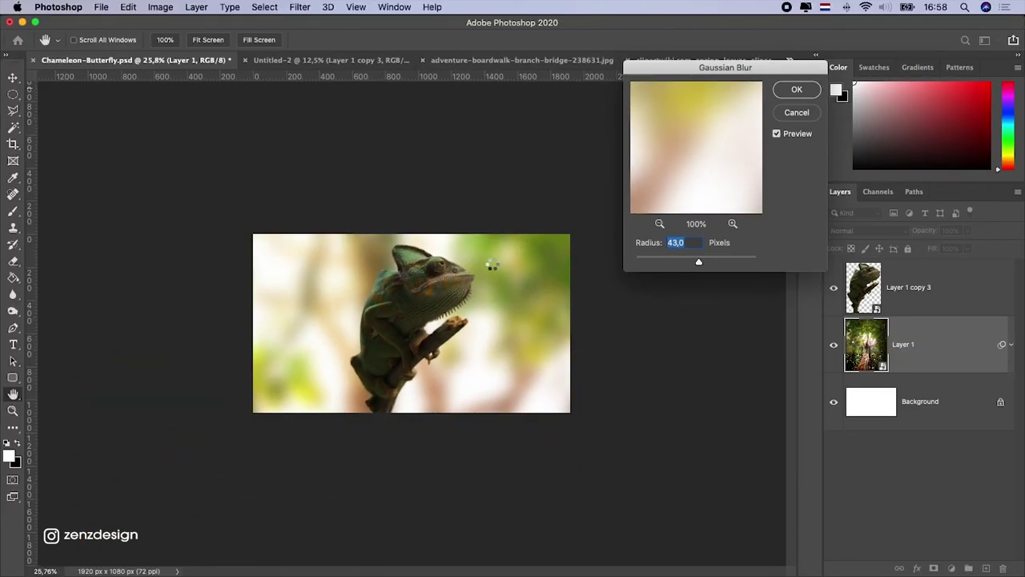
key(Return)
Step: Mirror the blurred forest layer horizontally and position its bright area in front of the chameleon's face, then collapse its smart filters
drag(529, 281, 516, 254)
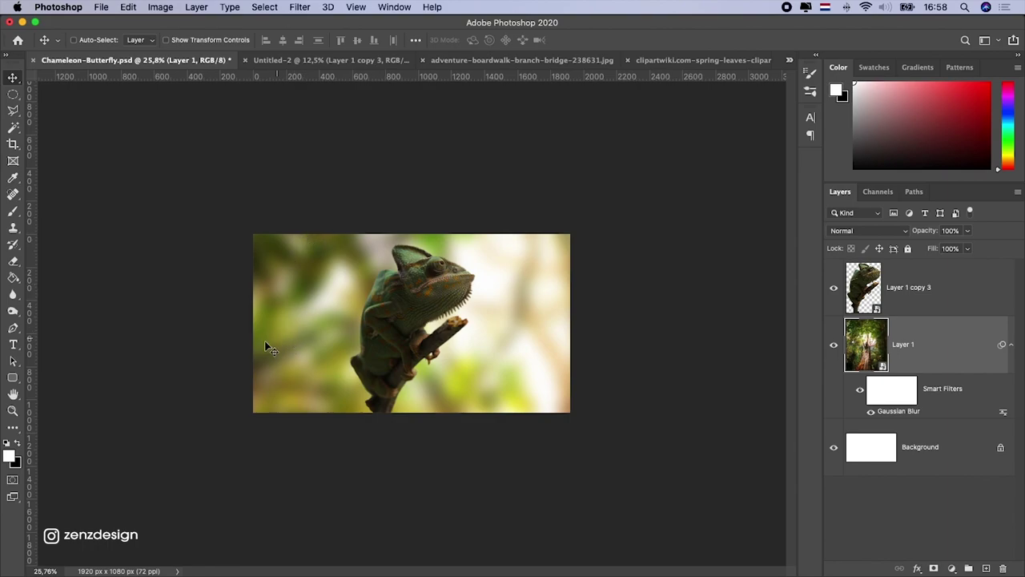
drag(498, 297, 493, 267)
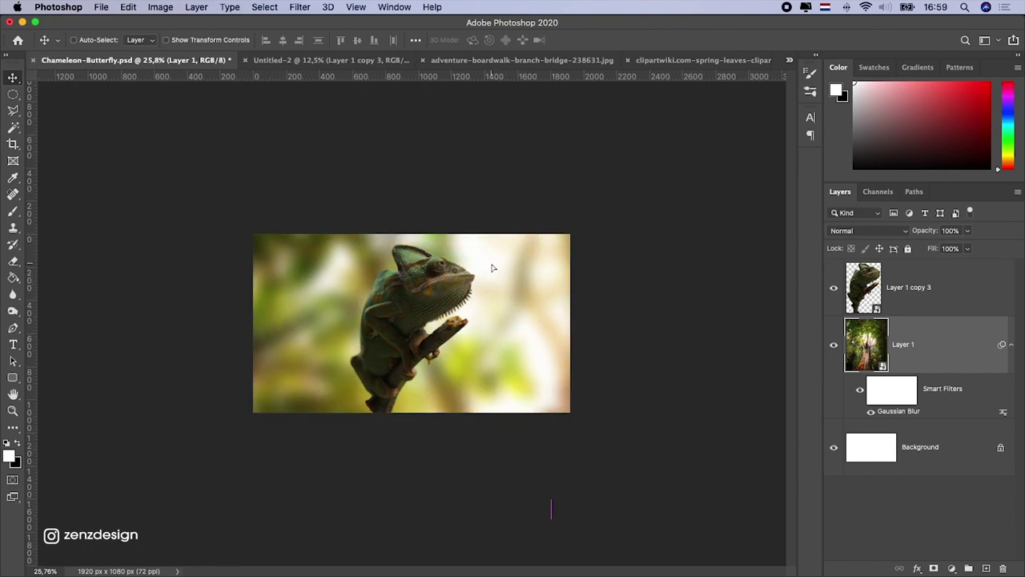
click(1010, 350)
Step: Move the chameleon layer down and slightly left so the branch runs off the canvas's lower edge
click(928, 287)
scroll(365, 317, up, 3)
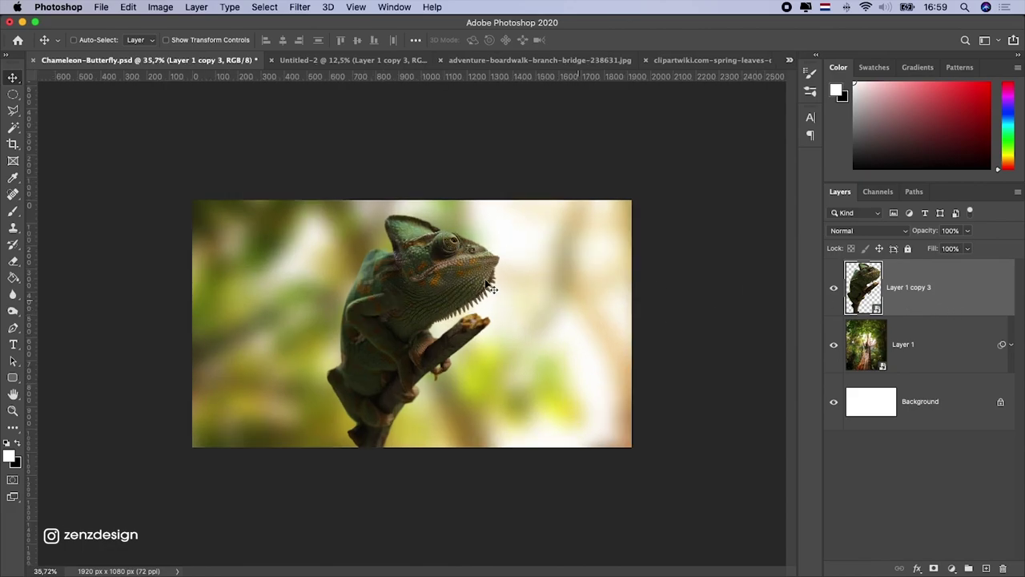
drag(485, 275, 485, 305)
drag(458, 265, 446, 269)
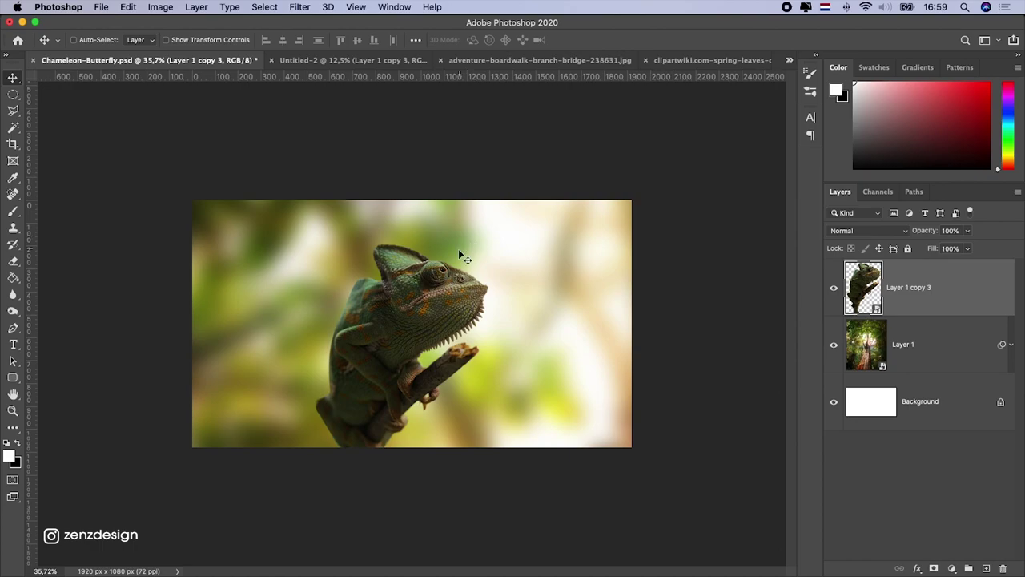
Step: Add an Exposure adjustment layer set to +0.95 above the chameleon and clip it to the chameleon layer
click(935, 357)
click(926, 301)
click(951, 569)
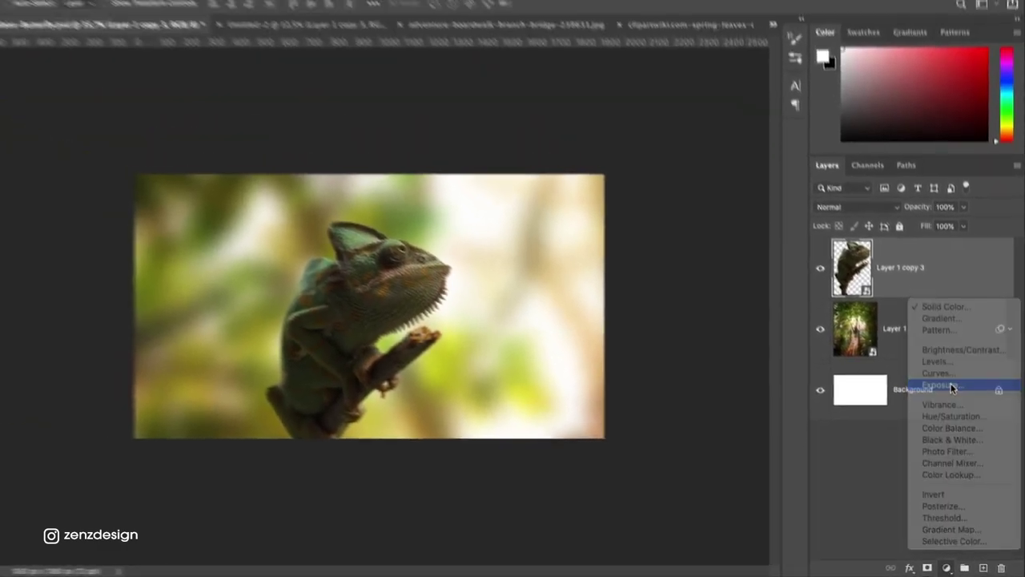
click(883, 248)
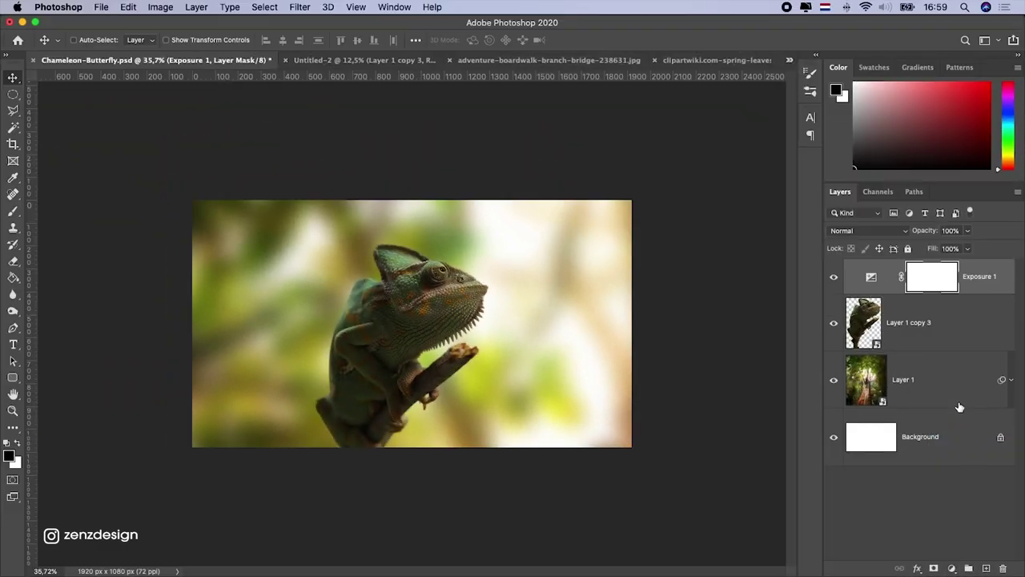
drag(655, 6, 609, 82)
drag(639, 168, 641, 167)
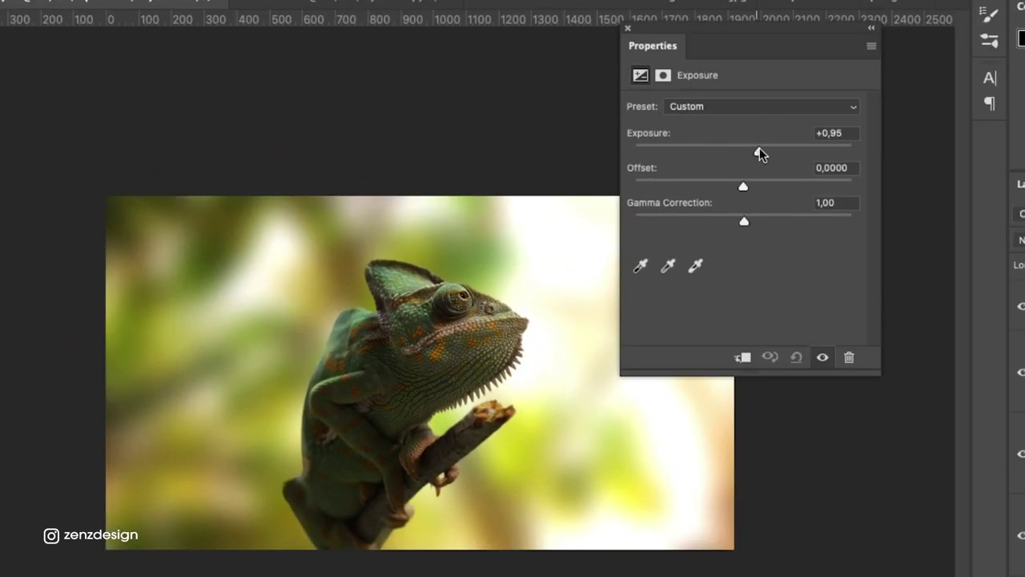
drag(759, 152, 758, 152)
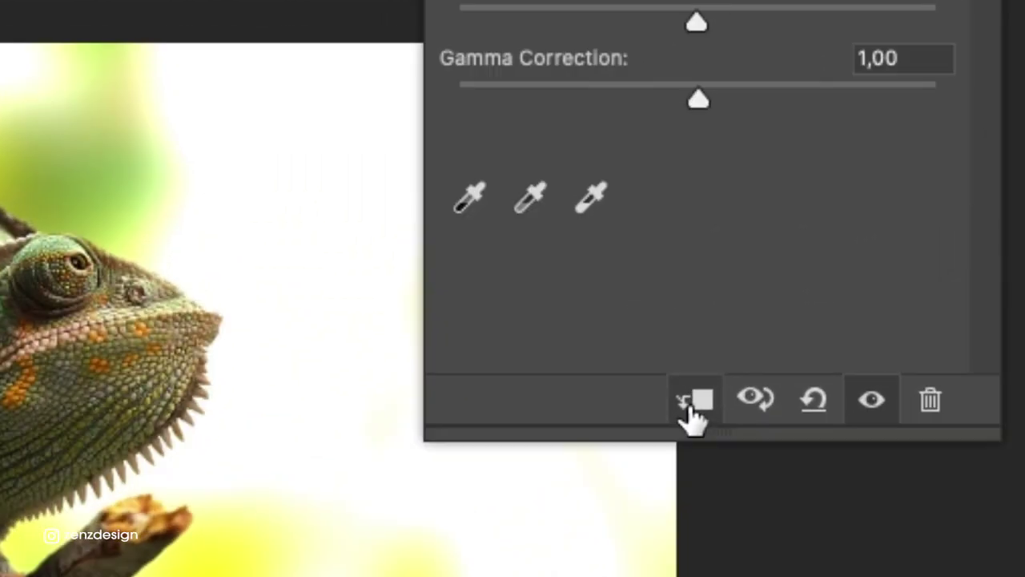
click(742, 358)
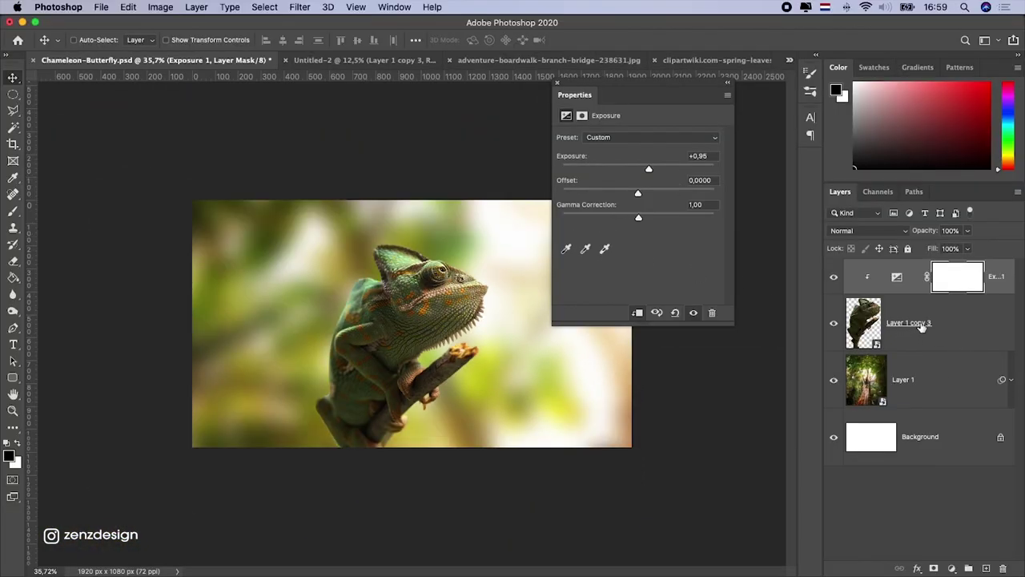
drag(650, 169, 650, 169)
Step: Set the foreground colour to white and invert the Exposure layer's mask to black
click(945, 282)
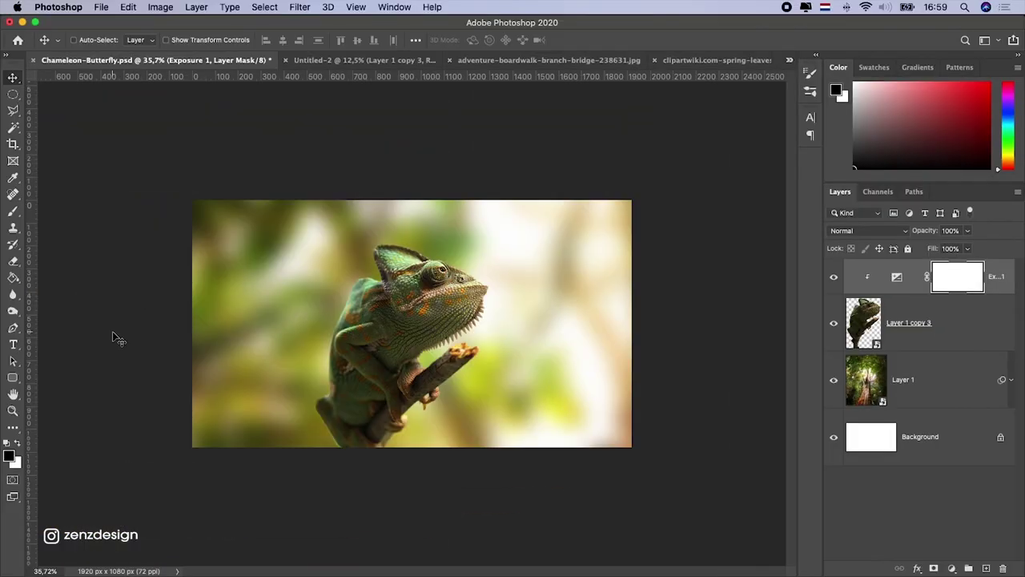
key(d)
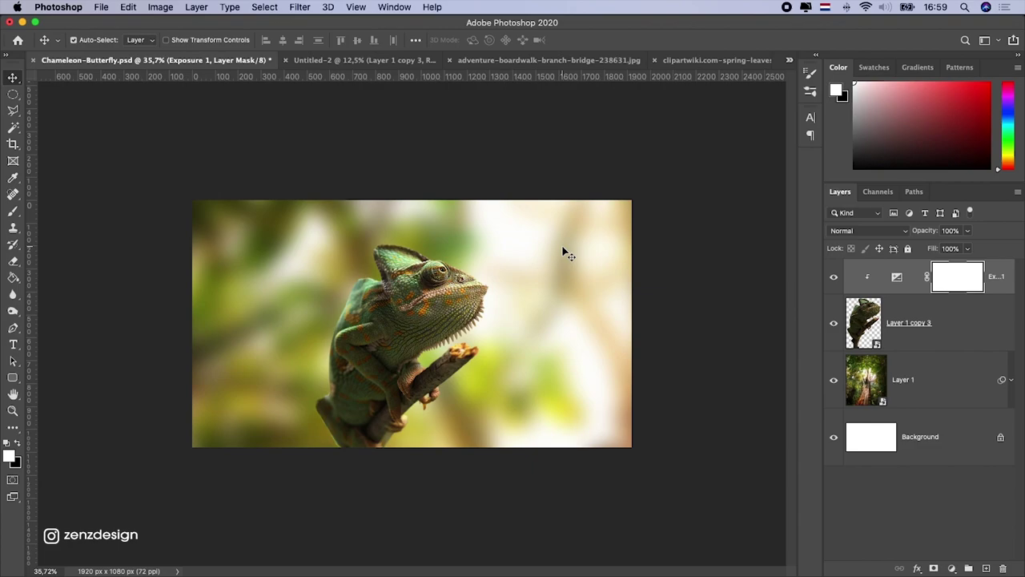
key(super+i)
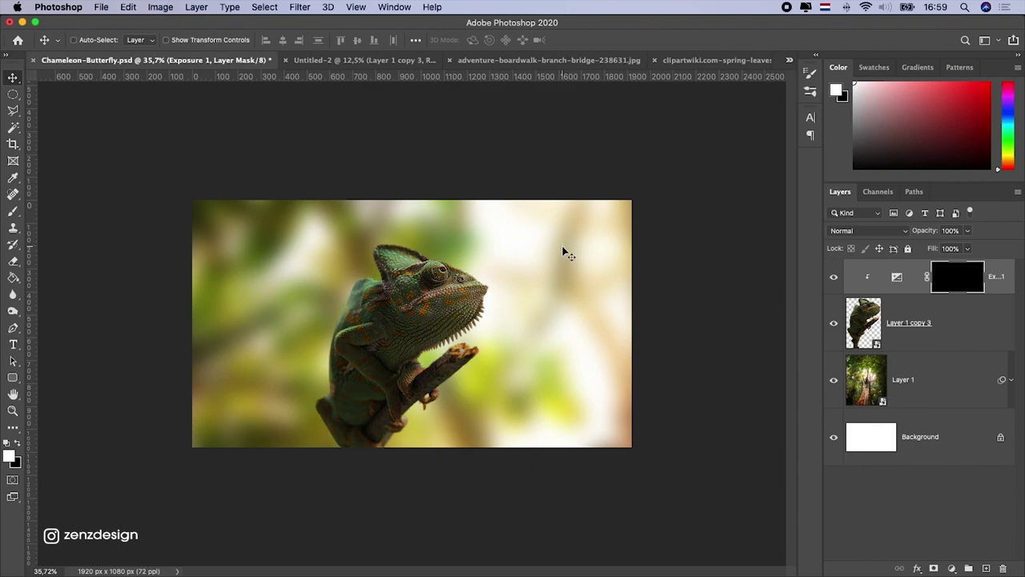
Step: Paint white on the Exposure layer's mask over the chameleon's head and upper back with a 250 px Soft Round brush at 0% hardness
click(13, 210)
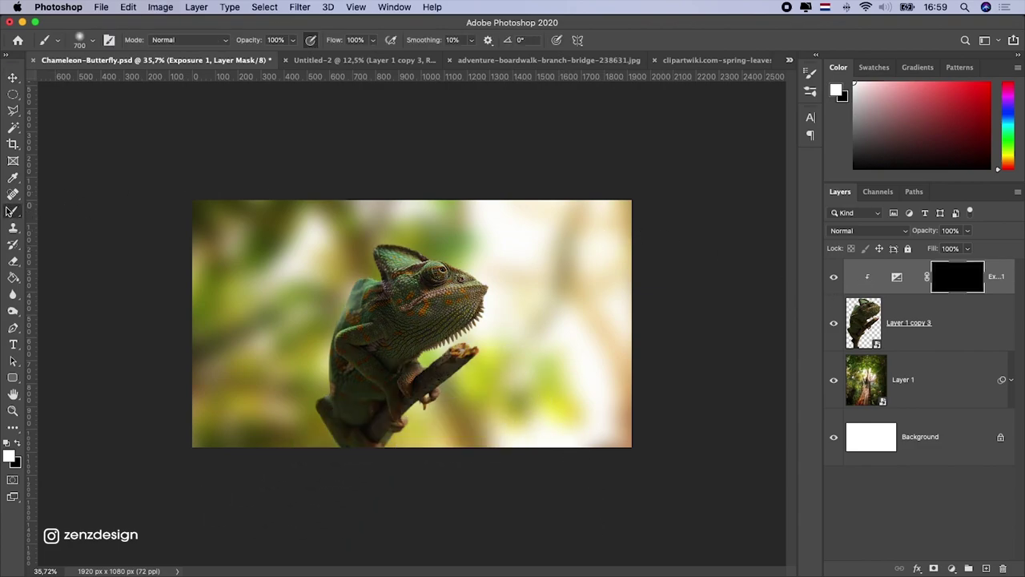
click(80, 37)
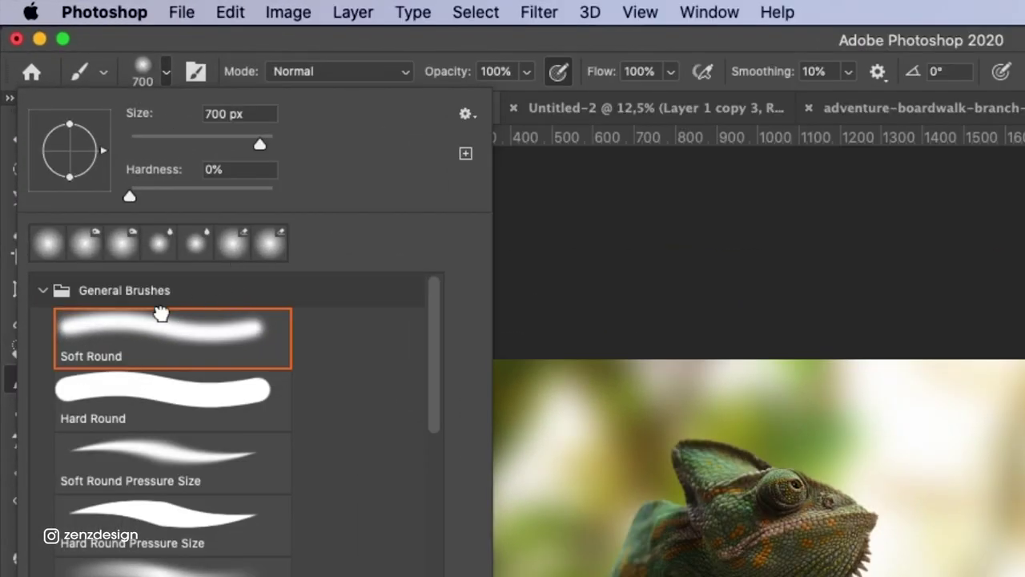
click(251, 18)
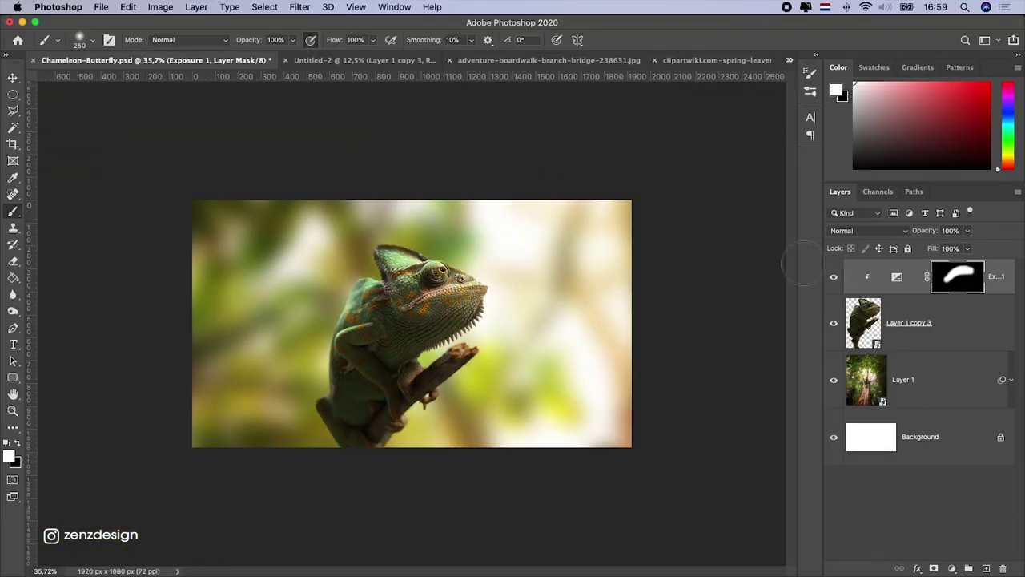
key(v)
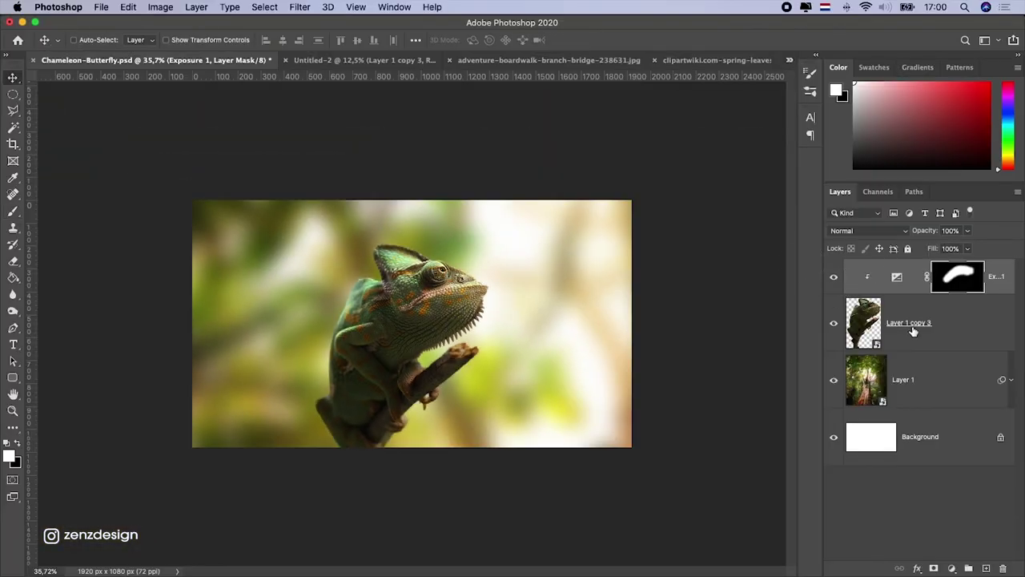
Step: Add a Curves adjustment layer clipped to the chameleon and lower the curve's white point by about a quarter
click(951, 567)
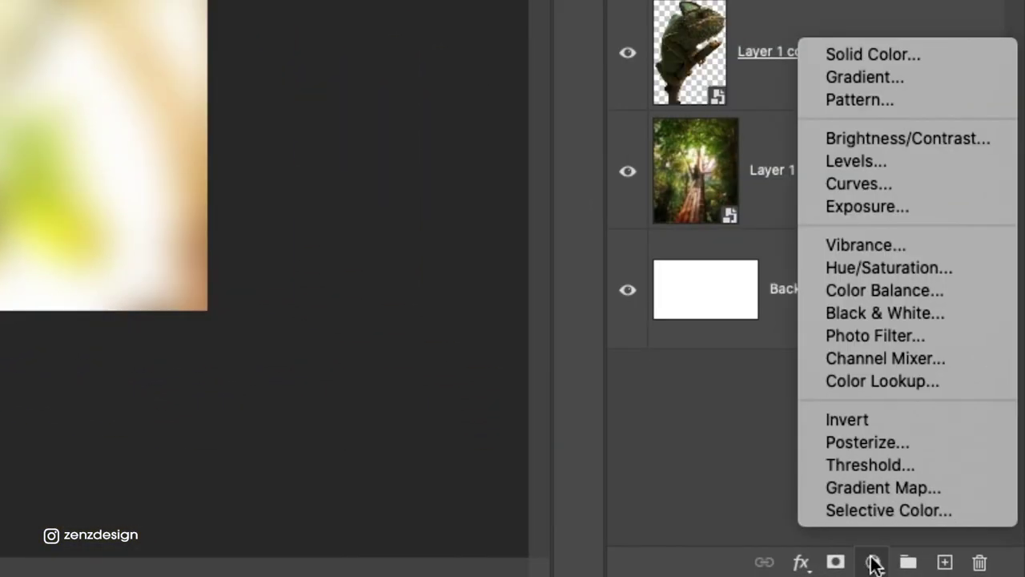
click(878, 187)
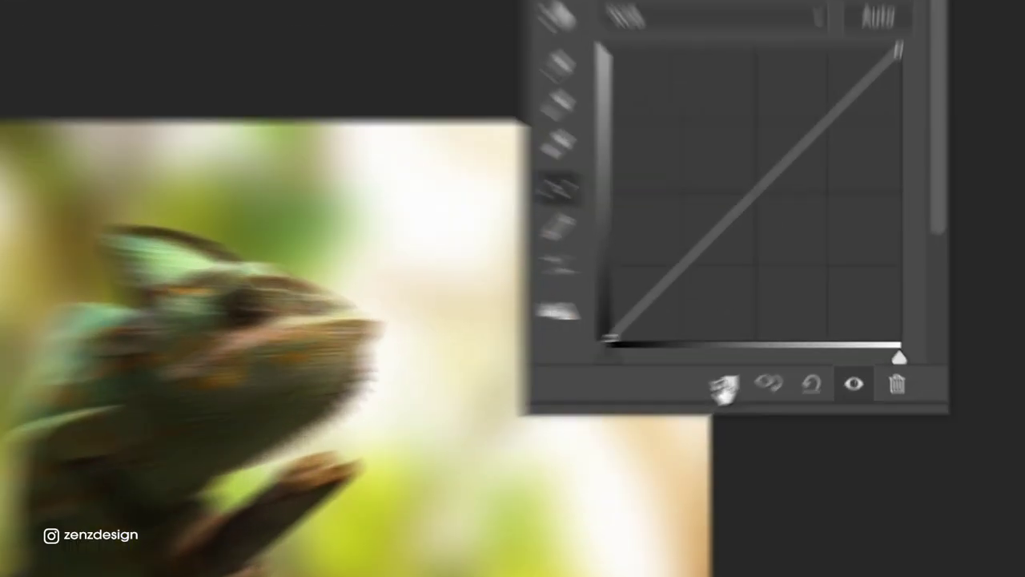
click(773, 362)
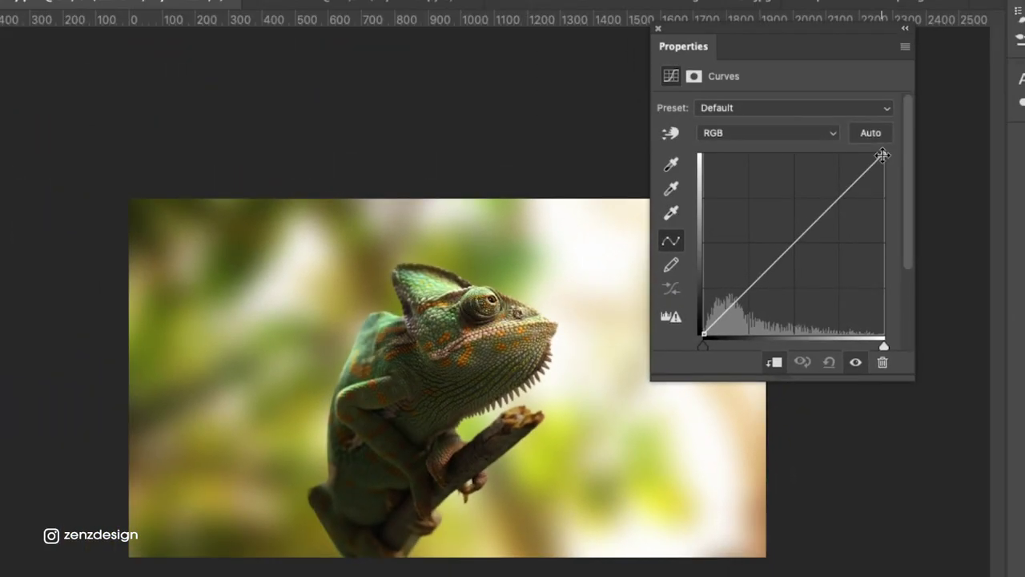
drag(881, 155, 892, 202)
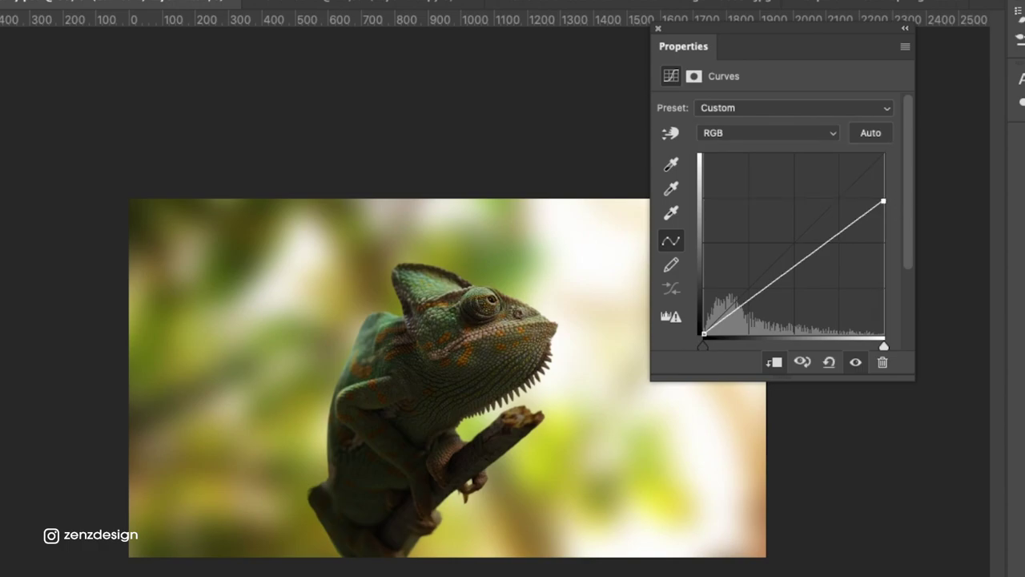
Step: Invert the Curves mask to black and paint white over the chameleon's shaded underside and the branch with the 250 px brush
click(956, 272)
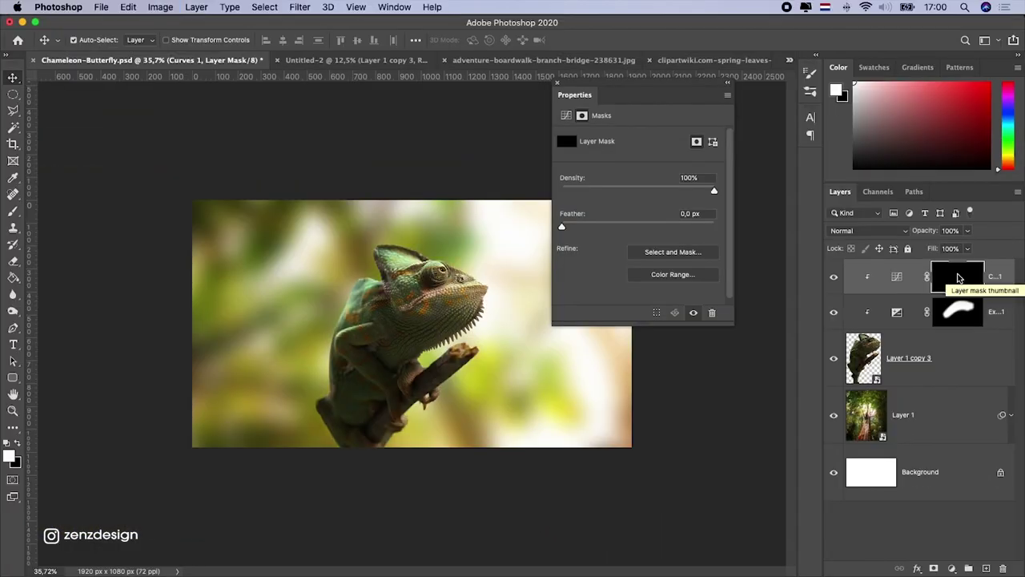
key(super+i)
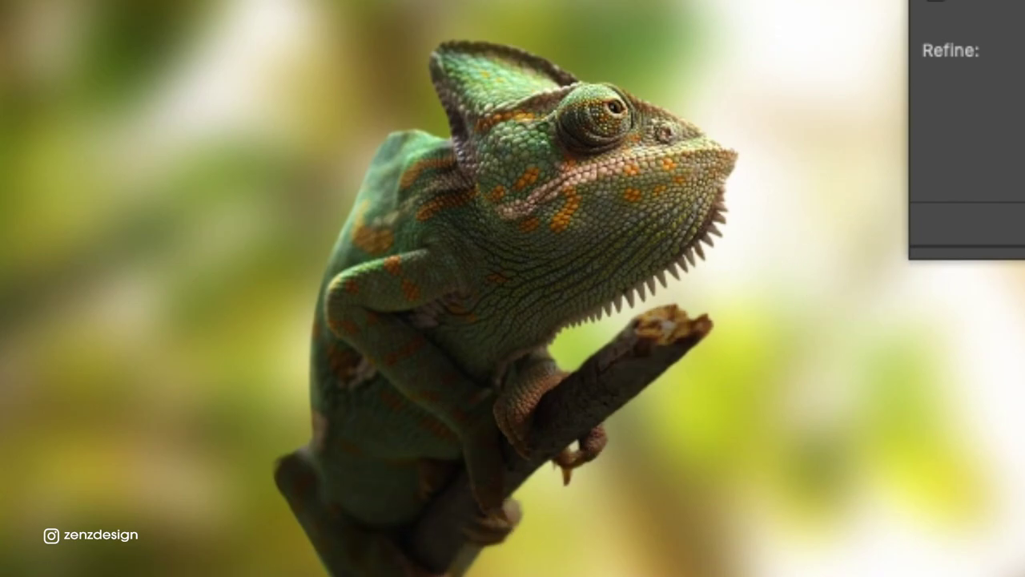
drag(387, 390, 736, 236)
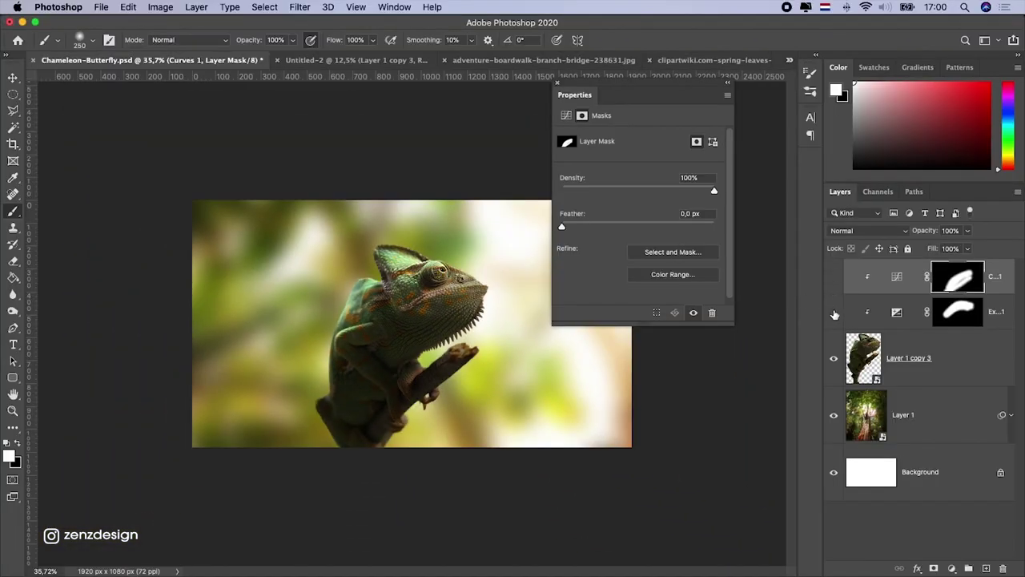
click(834, 276)
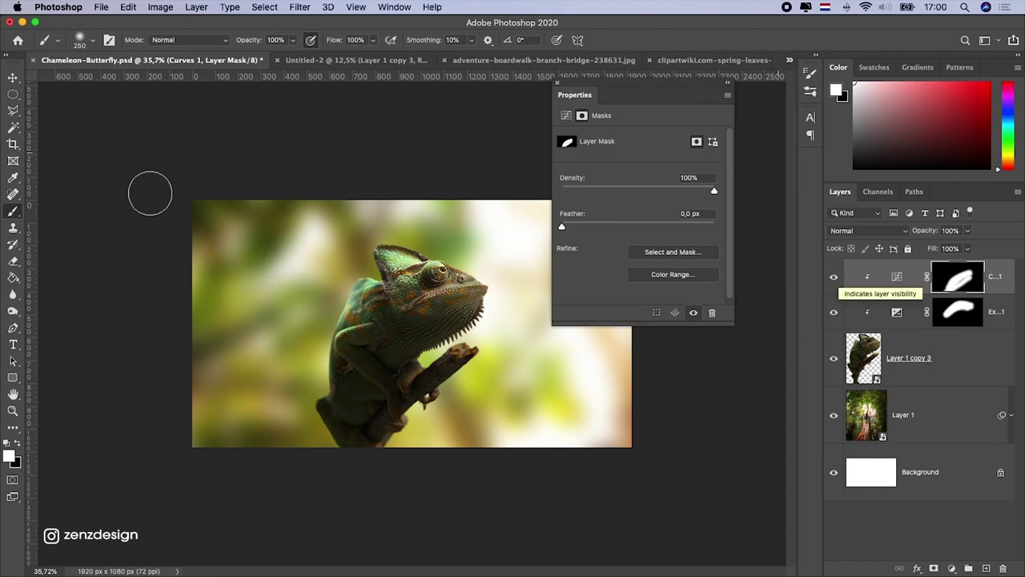
click(13, 77)
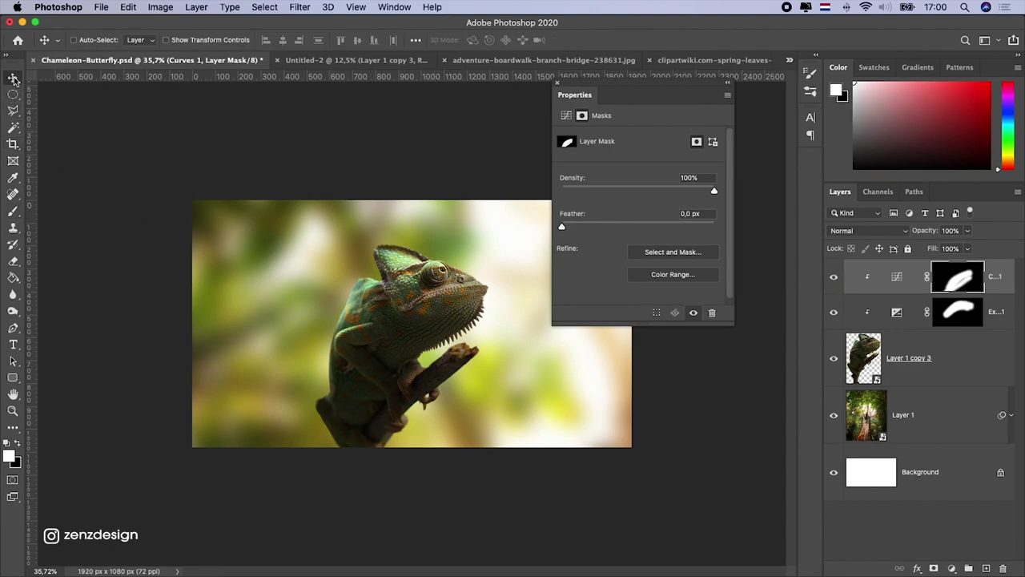
click(557, 83)
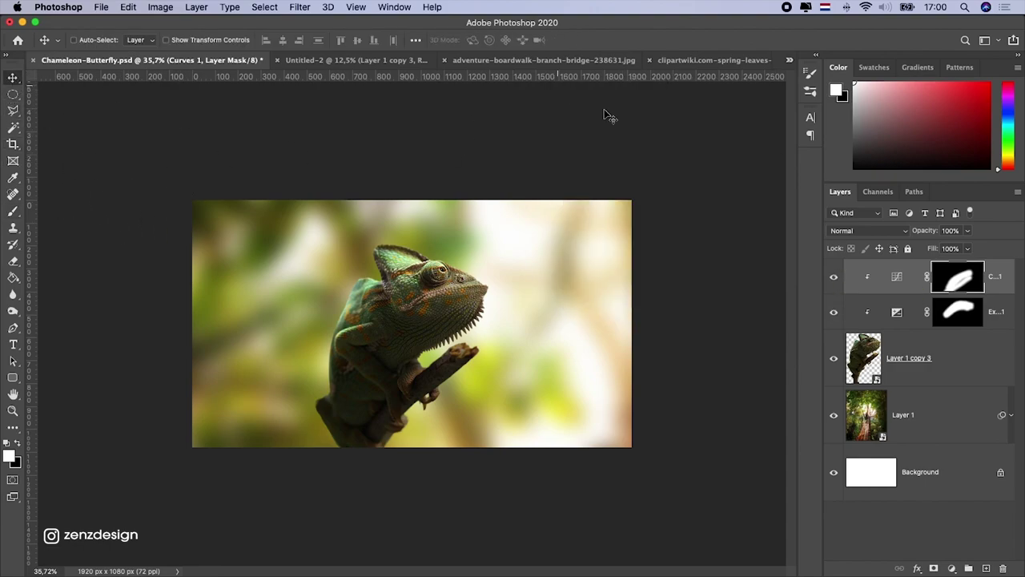
Step: Add a Hue/Saturation adjustment layer above the blurred forest, clip it to that layer and set Saturation to -45
click(961, 370)
click(929, 421)
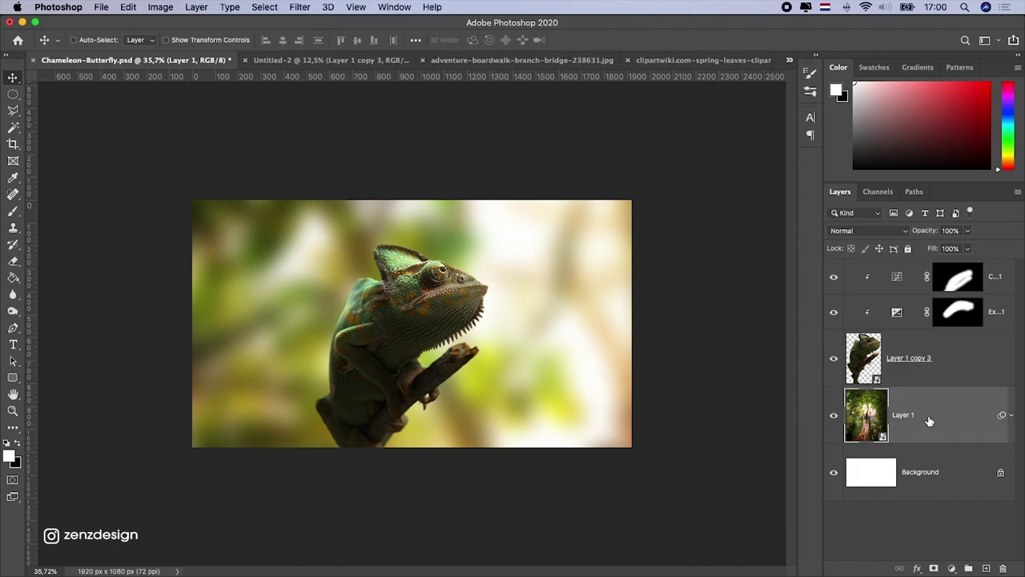
click(951, 567)
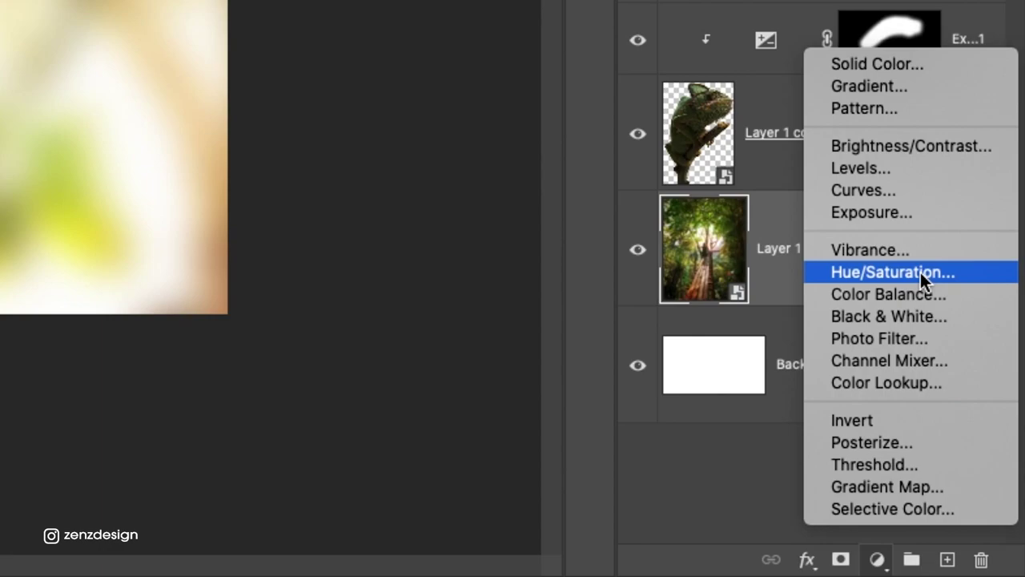
click(920, 273)
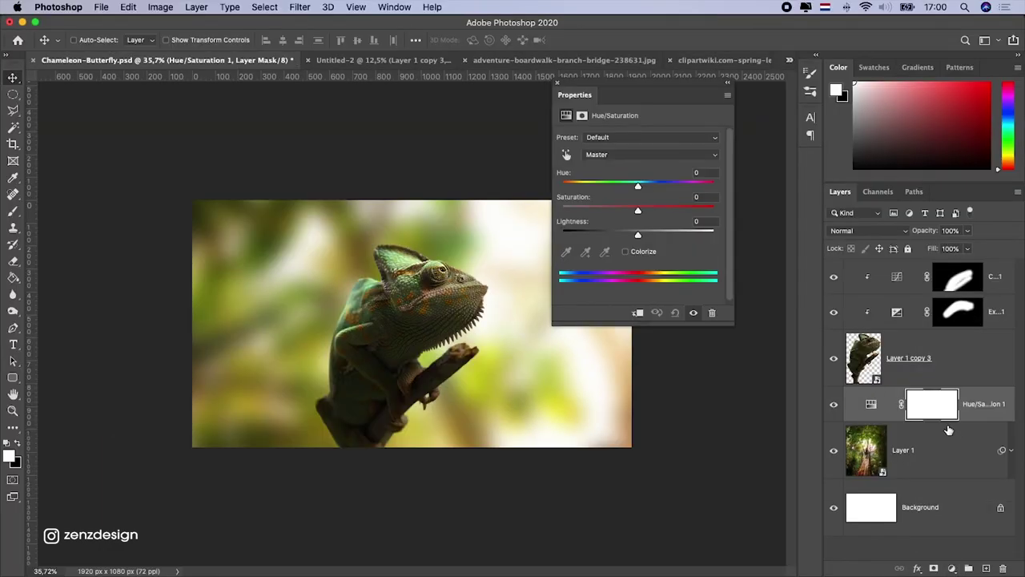
click(638, 313)
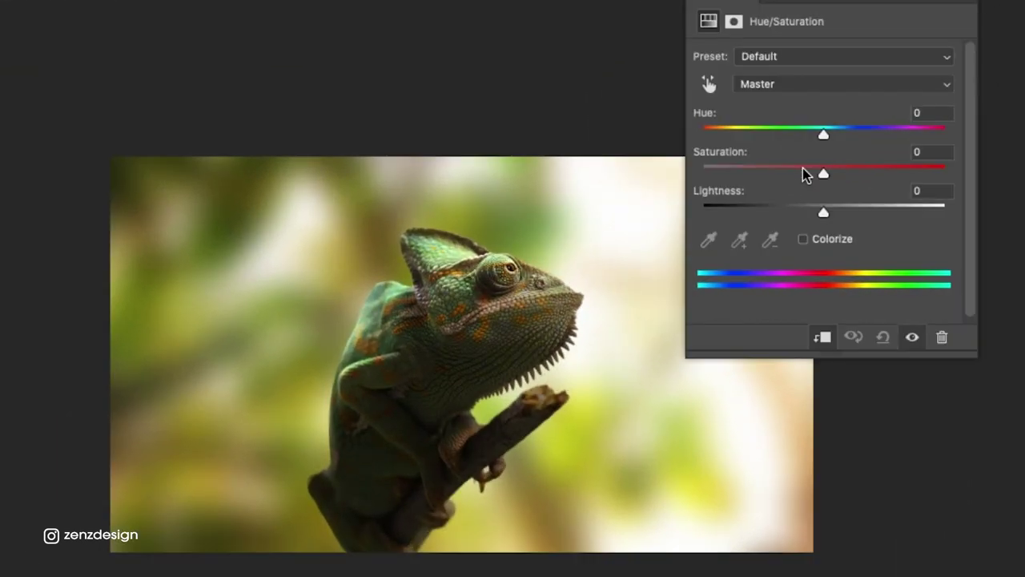
drag(627, 210, 623, 213)
drag(801, 176, 771, 174)
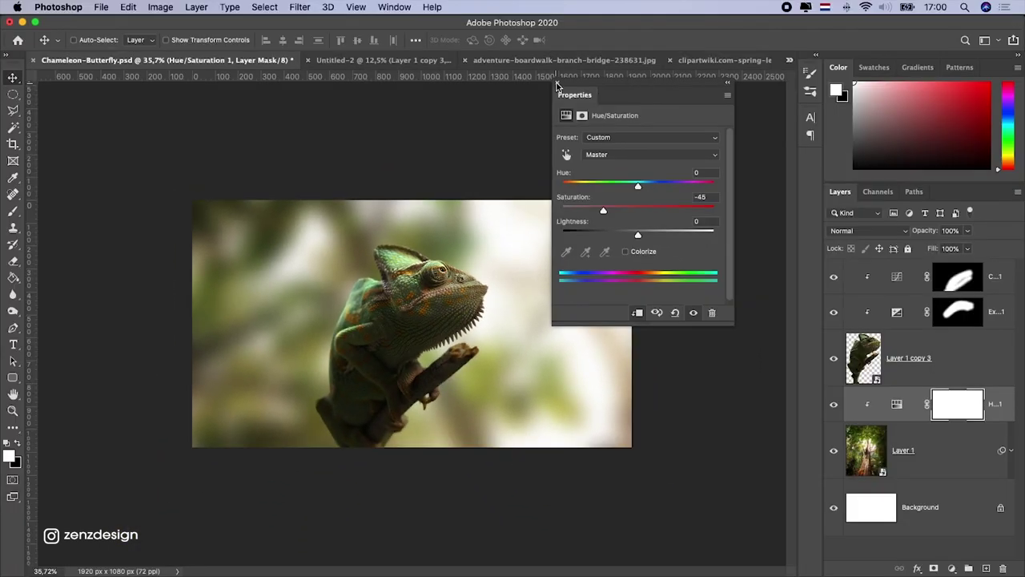
click(558, 87)
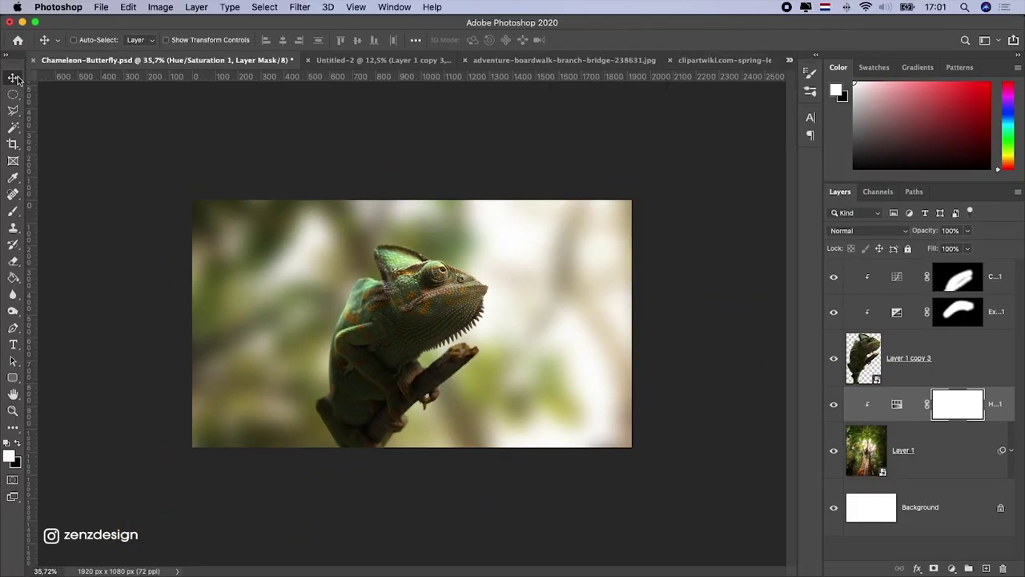
Step: Bring the cut-out butterfly from the Untitled-2 document into Chameleon-Butterfly.psd above the chameleon's layers
click(911, 440)
click(977, 290)
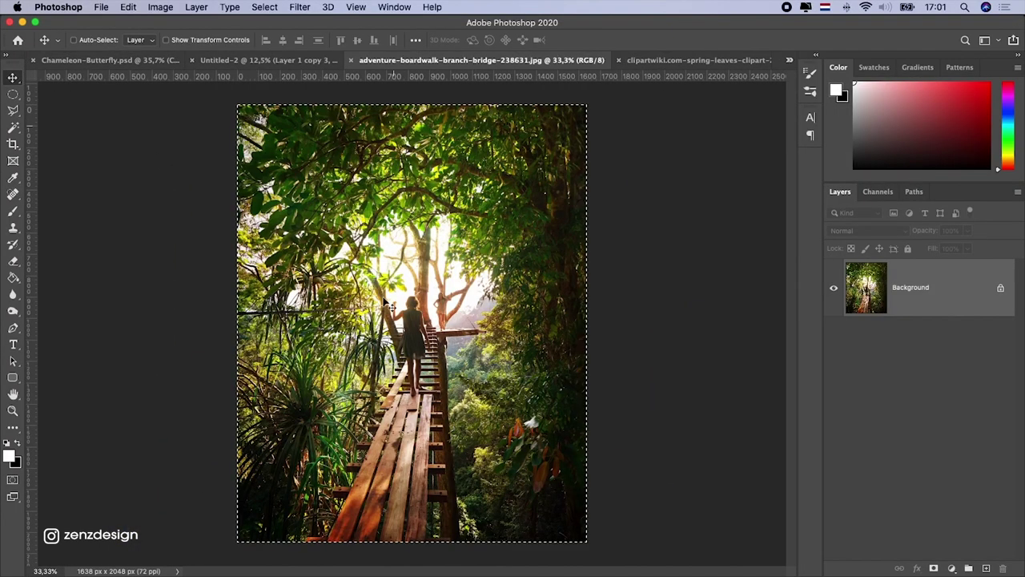
key(ctrl+shift+Tab)
drag(320, 461, 263, 231)
drag(181, 62, 516, 228)
Step: Scale the butterfly to about 191 by 239 px and place it just above the chameleon's nose
key(ctrl+t)
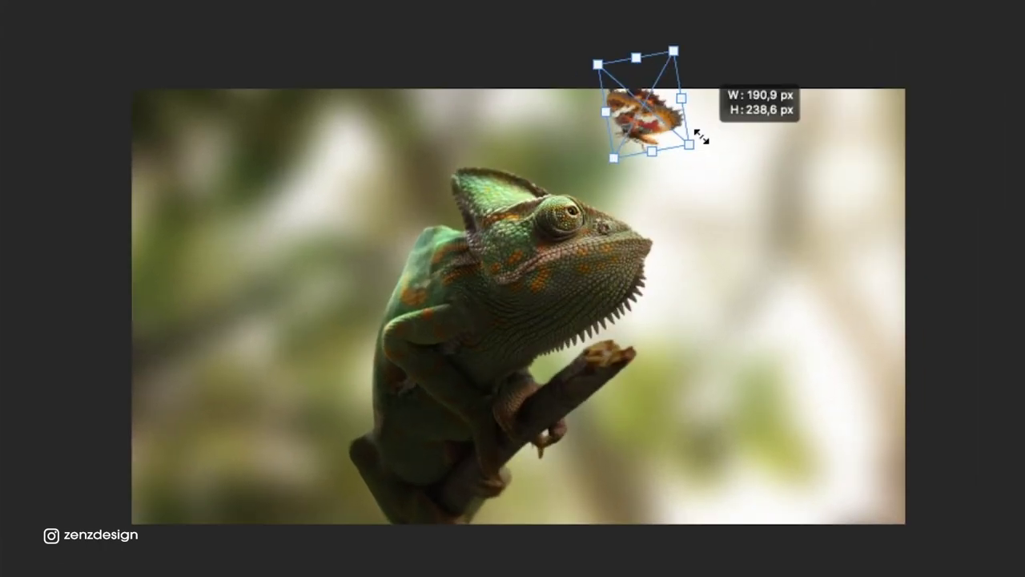
drag(698, 136, 697, 137)
drag(643, 118, 685, 167)
key(Return)
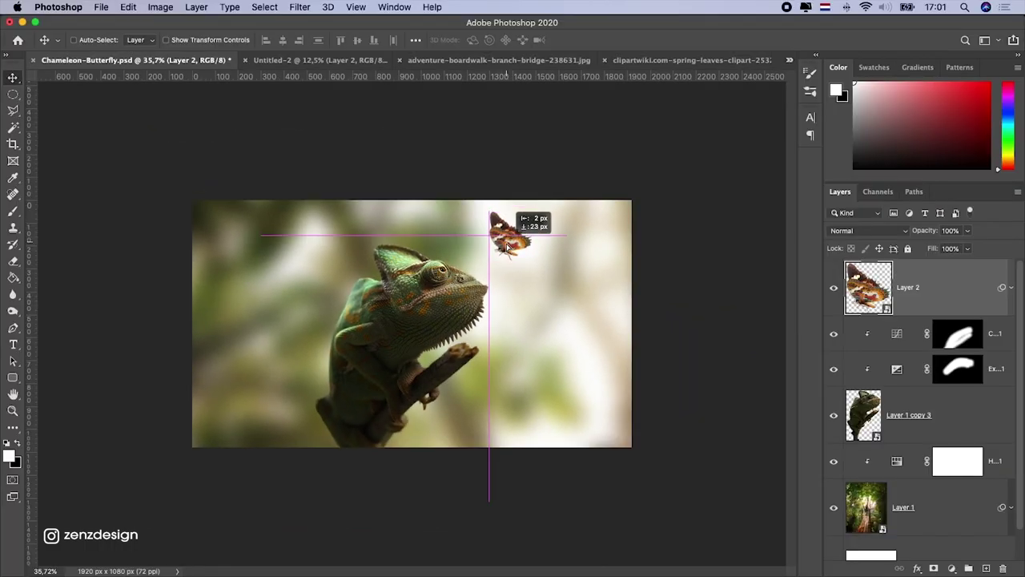
drag(506, 247, 498, 248)
Step: Add a Hue/Saturation adjustment layer clipped to the butterfly and set its Saturation to -35
click(951, 568)
click(969, 427)
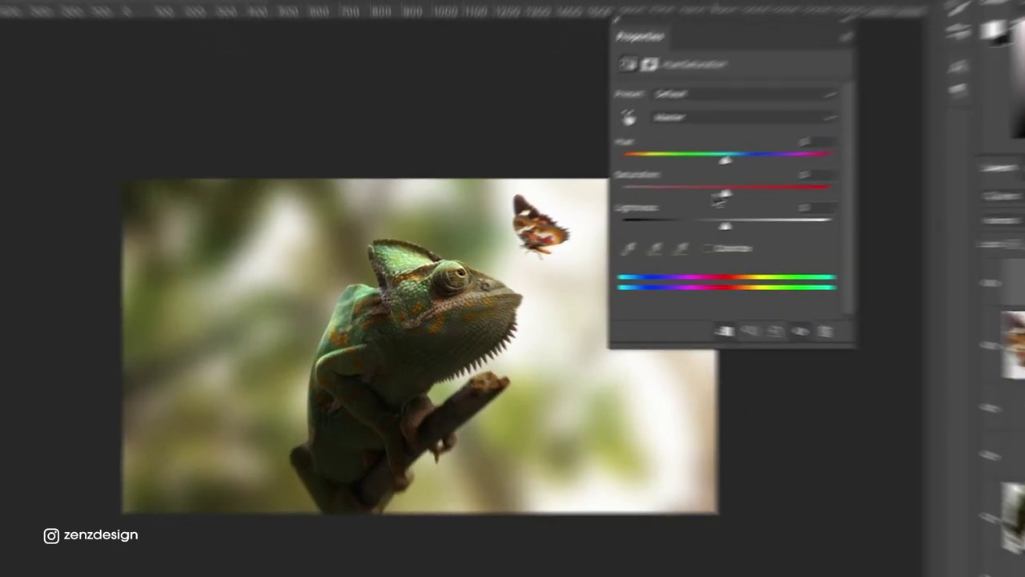
drag(638, 210, 616, 208)
drag(767, 177, 756, 178)
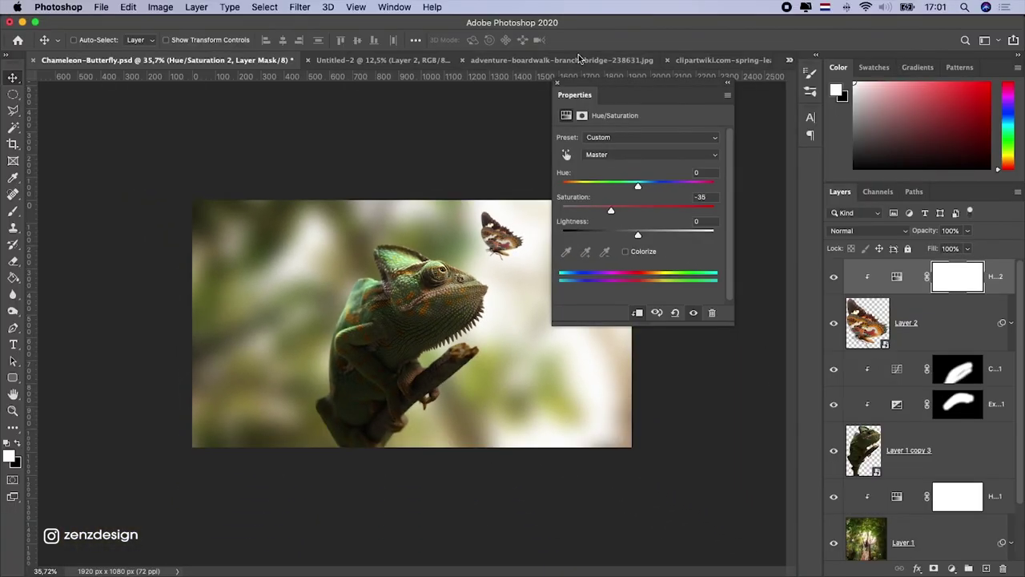
click(558, 84)
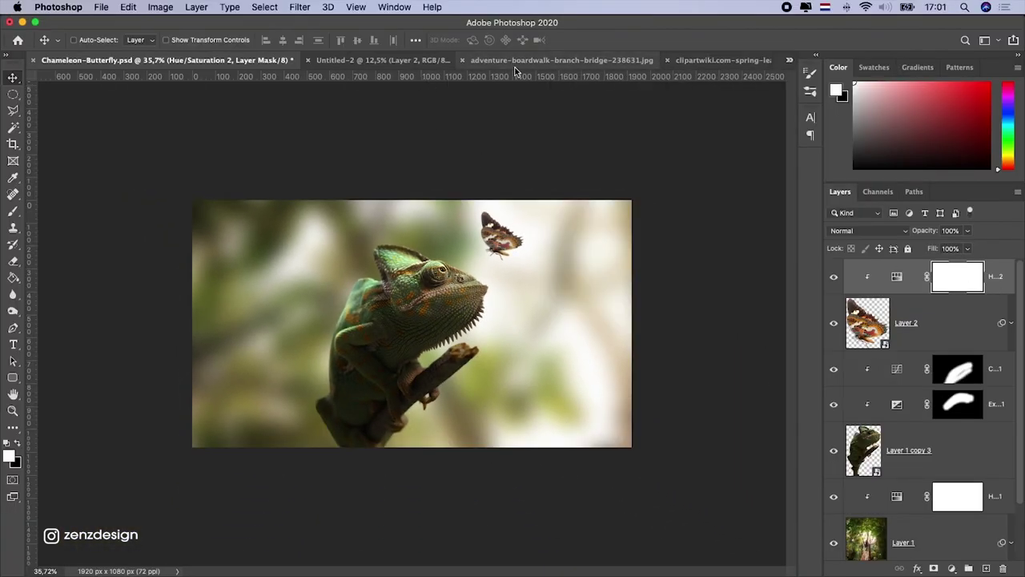
Step: Select the upper-left leafy branch in the spring-leaves clipart PNG with a rectangular marquee and copy it
key(ctrl+Tab)
key(ctrl+Tab)
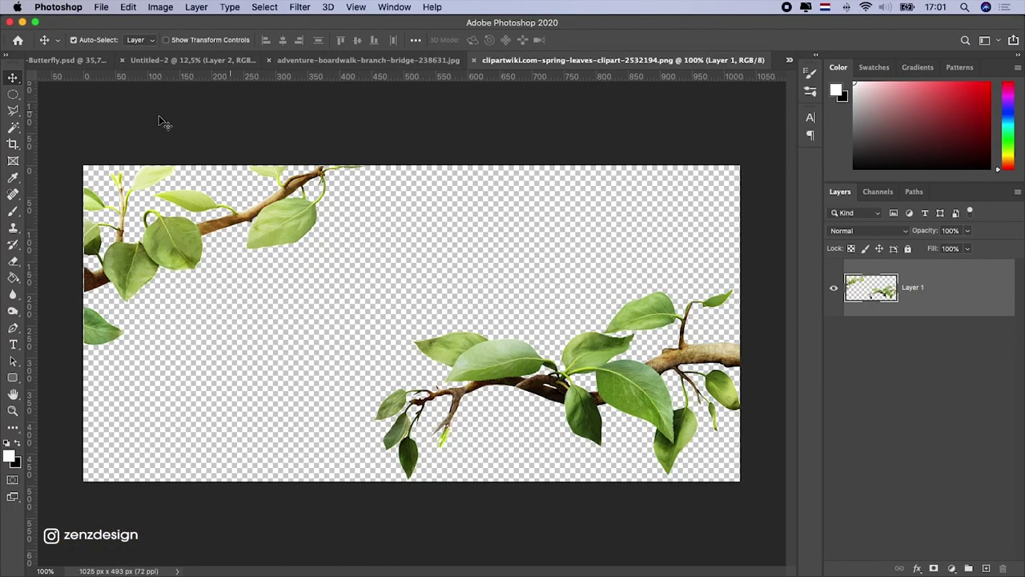
click(13, 94)
drag(73, 132, 375, 356)
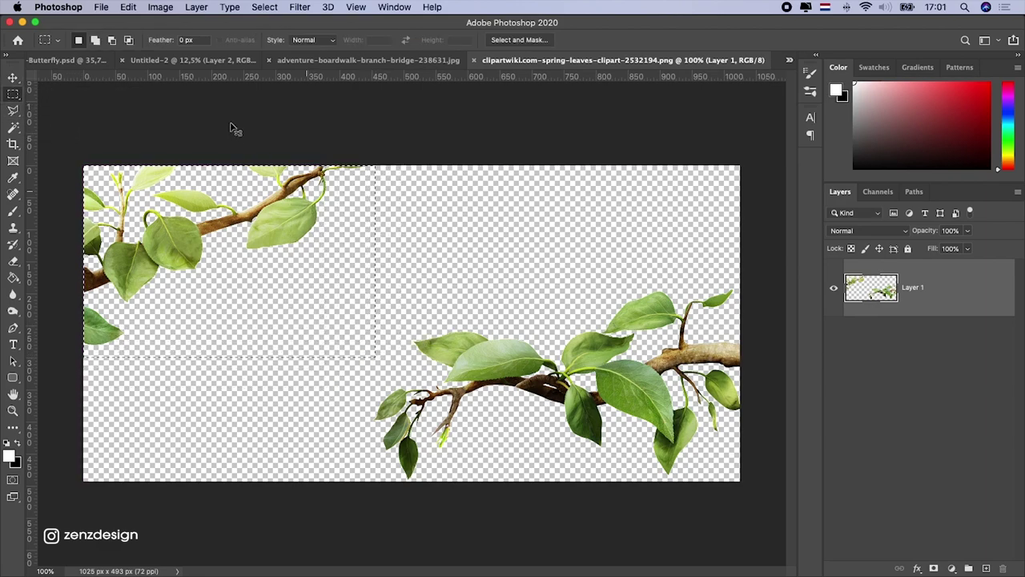
click(80, 63)
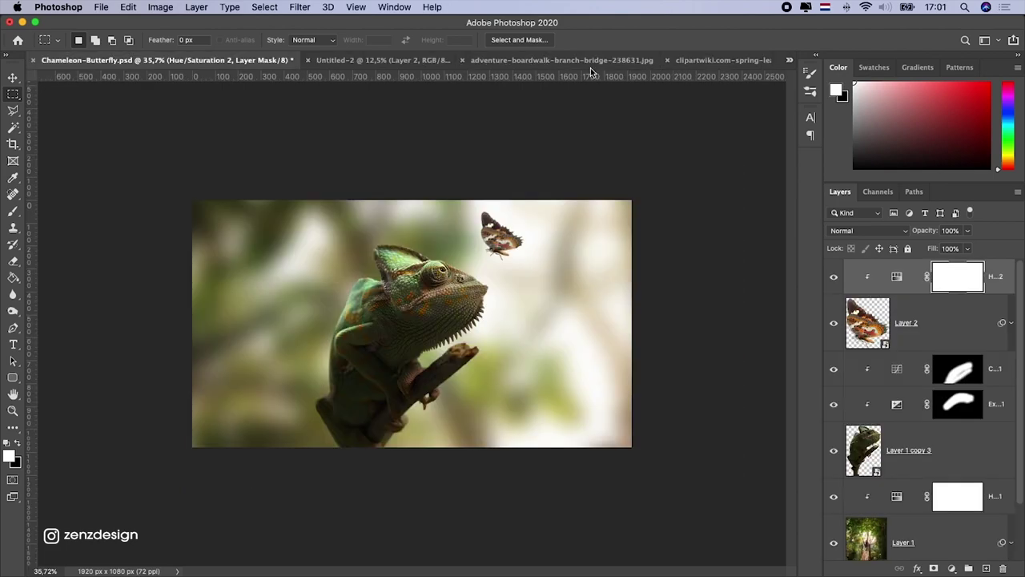
click(700, 62)
key(super+c)
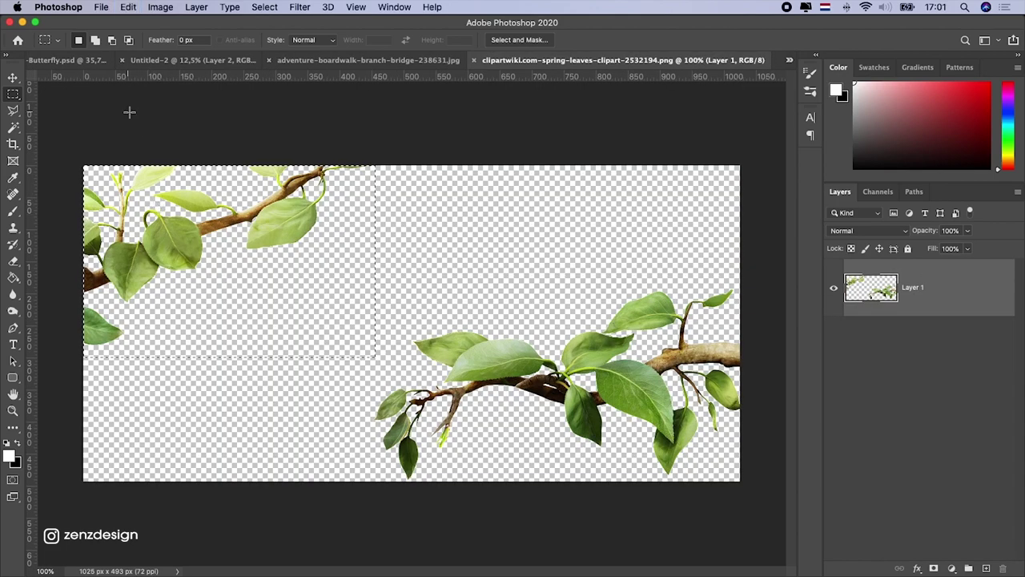
Step: Paste the leafy branch into Chameleon-Butterfly.psd and convert its layer to a smart object
click(73, 60)
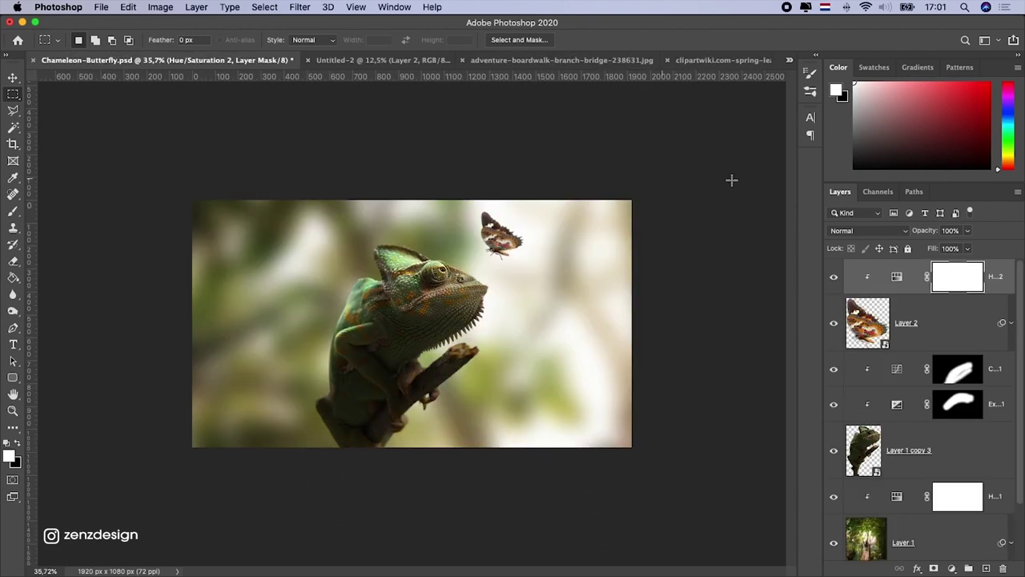
key(super+v)
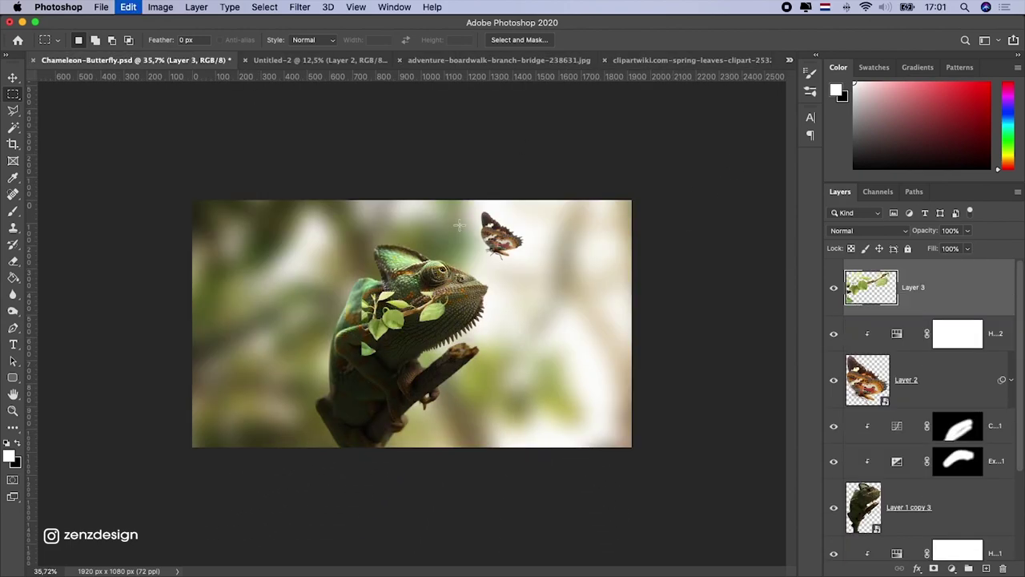
key(v)
right_click(928, 285)
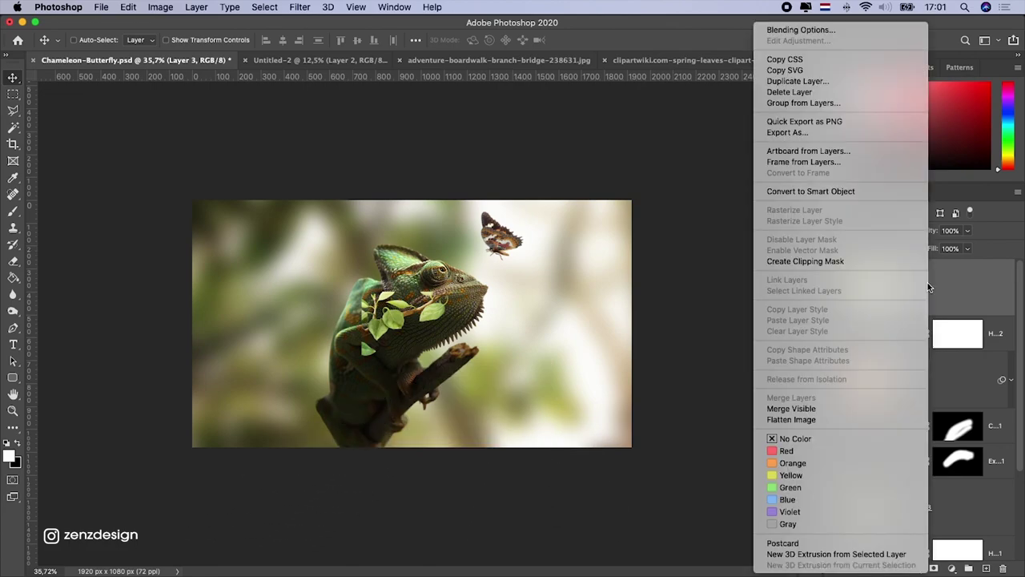
click(833, 190)
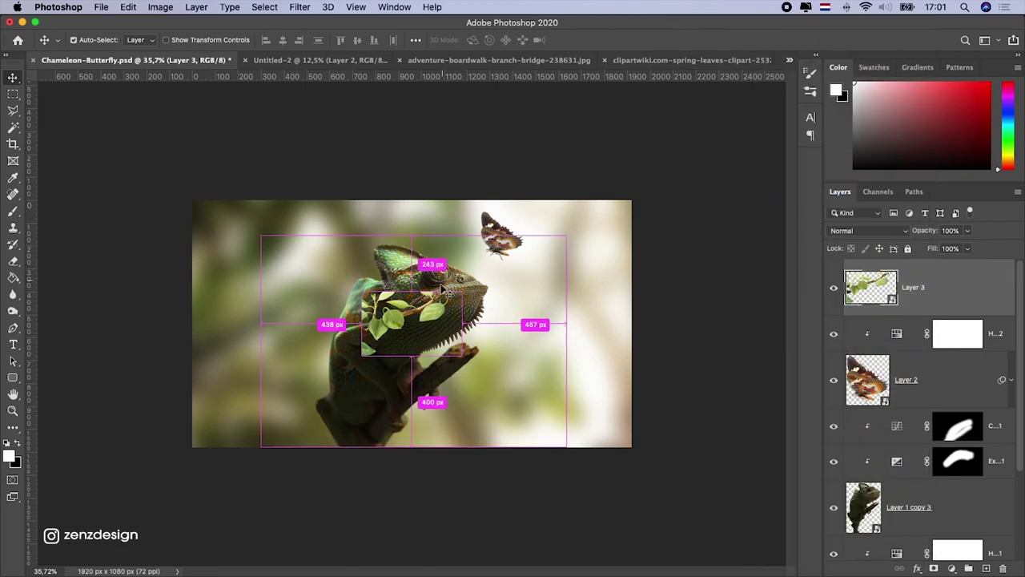
Step: Scale the pasted leafy branch to about 1420 px wide and place it over the image's upper-left corner
key(super+t)
drag(462, 293, 549, 229)
drag(469, 262, 377, 206)
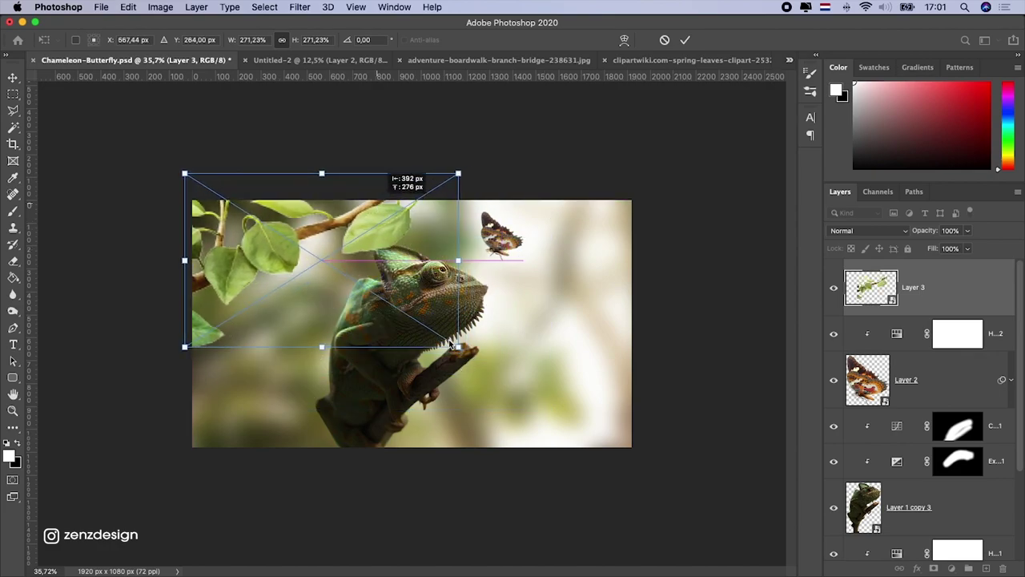
drag(458, 347, 481, 362)
key(Return)
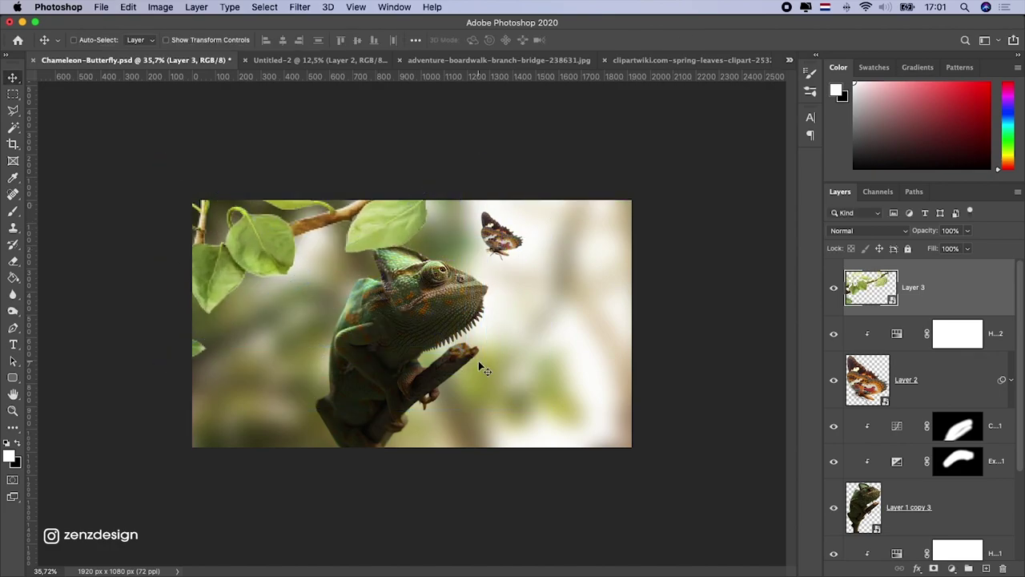
drag(293, 212, 341, 247)
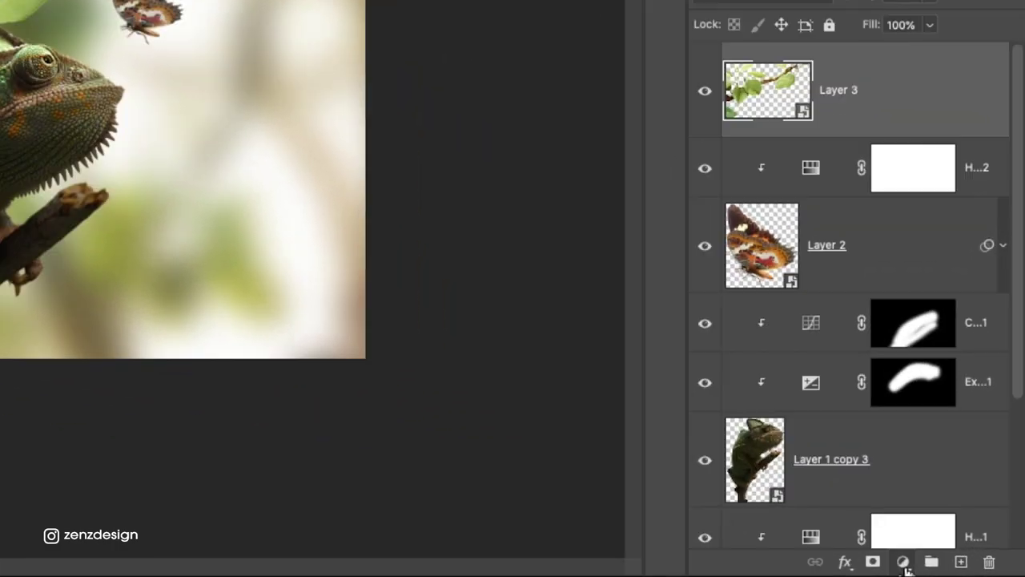
Step: Add a Hue/Saturation adjustment layer clipped to the leafy branch and set its Saturation to -54
click(951, 567)
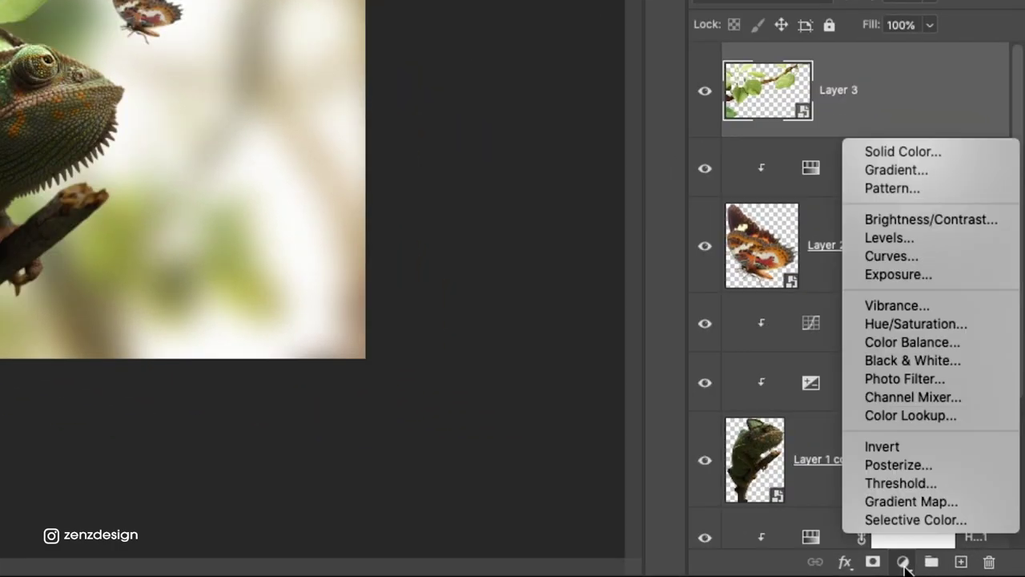
click(922, 324)
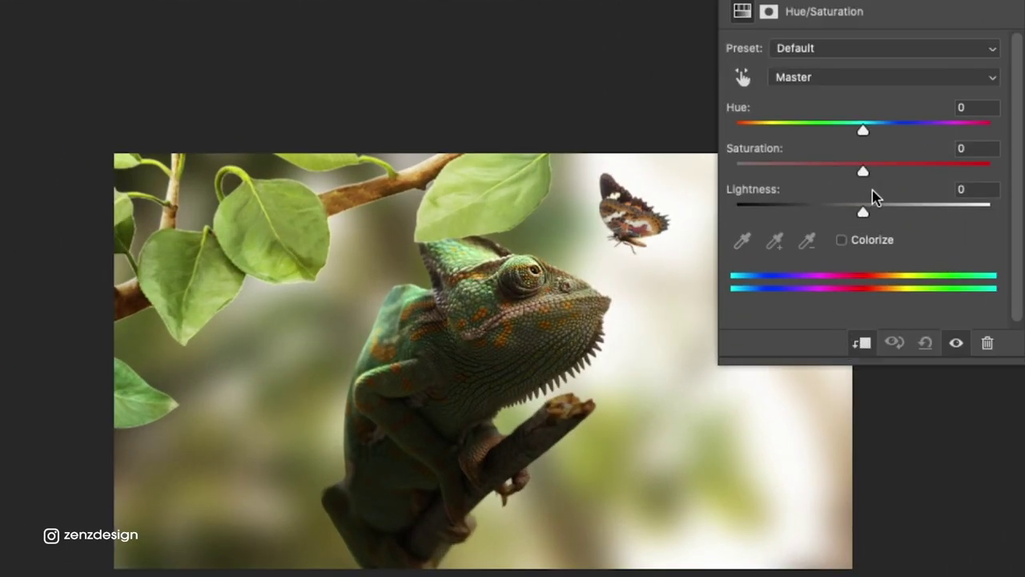
drag(863, 171, 845, 172)
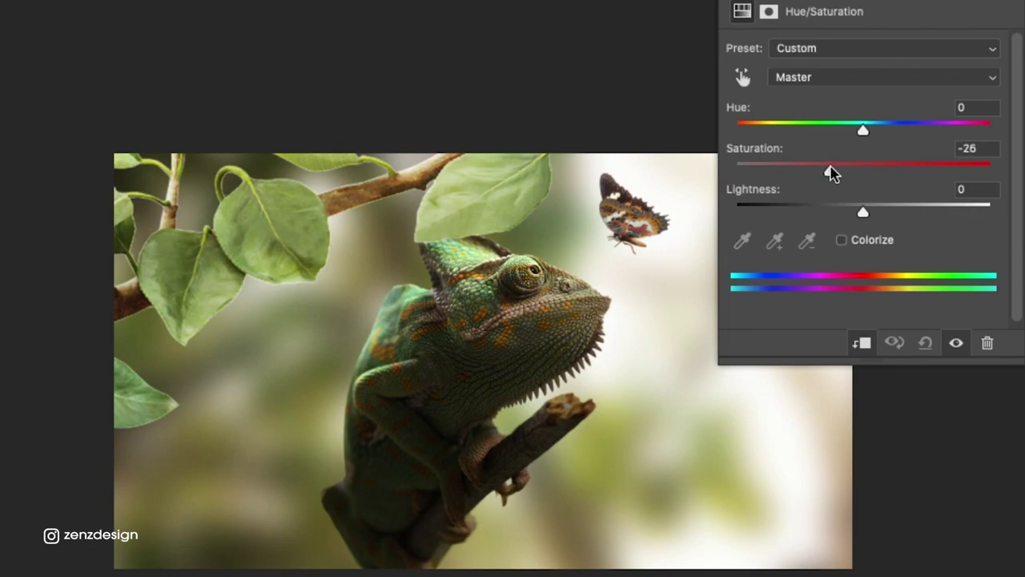
drag(825, 173, 811, 177)
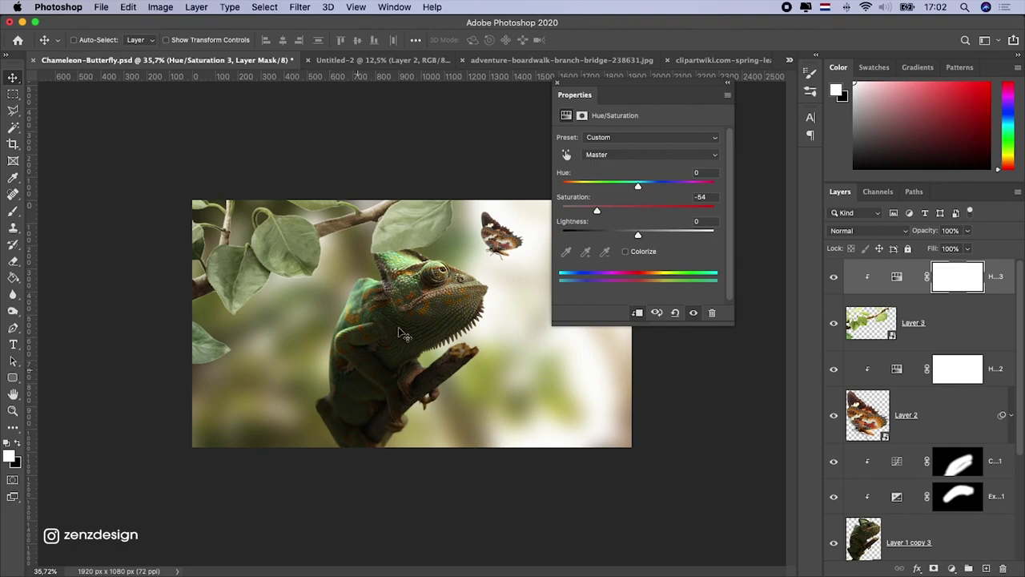
Step: Add a Curves adjustment layer clipped to the leafy branch and darken it by lowering the white point and midtones
click(951, 568)
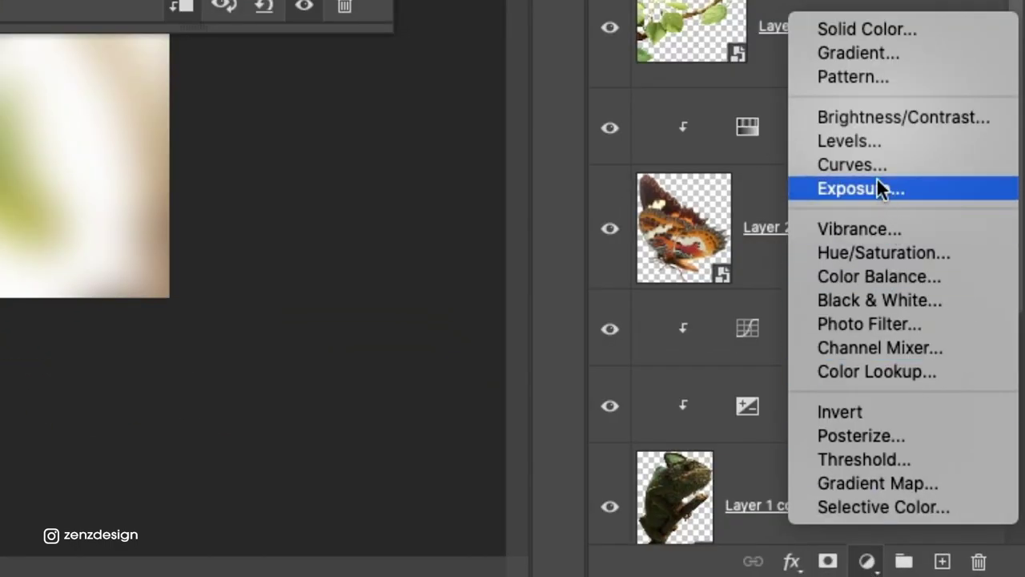
click(960, 378)
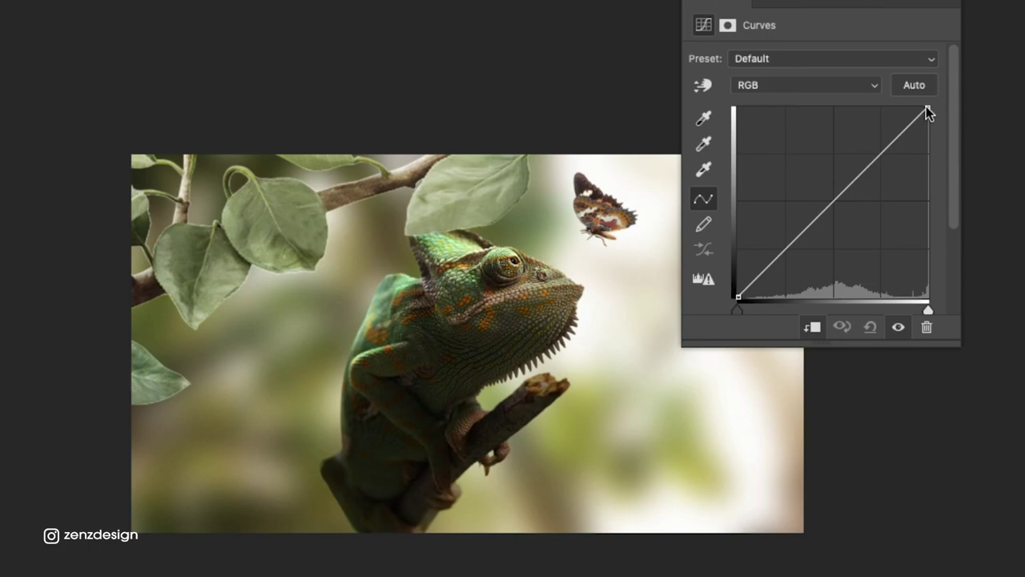
drag(926, 106, 947, 158)
drag(821, 244, 841, 258)
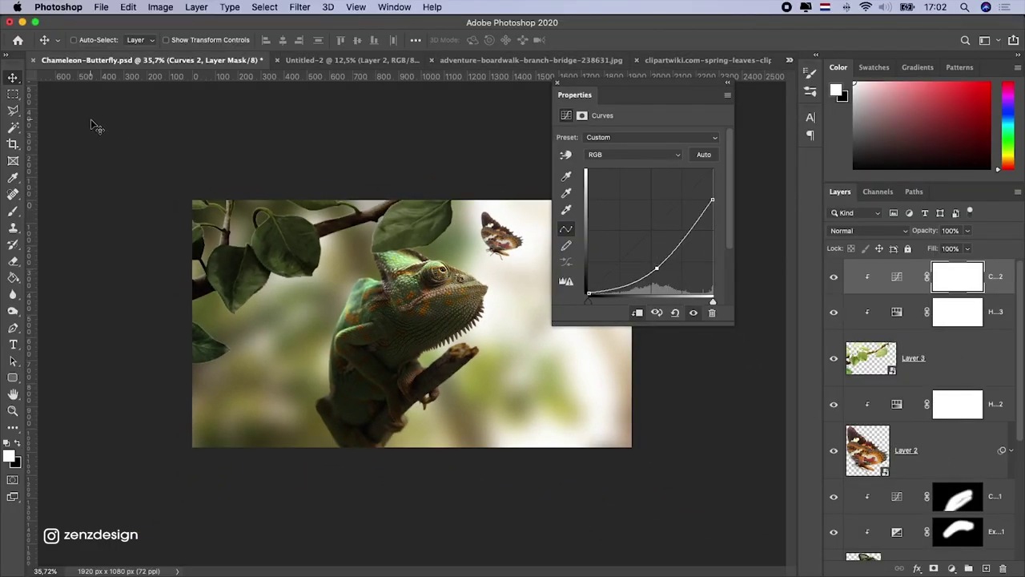
Step: Enlarge the leafy branch smart object to about 424% and reposition it so its leaves hang from the image's top and left edges
click(948, 370)
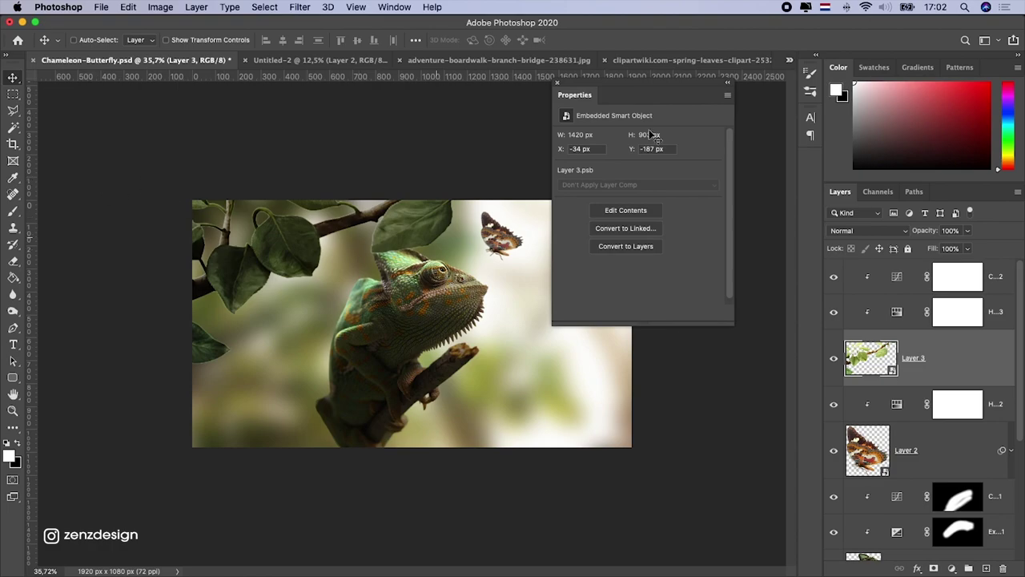
click(557, 84)
key(super+t)
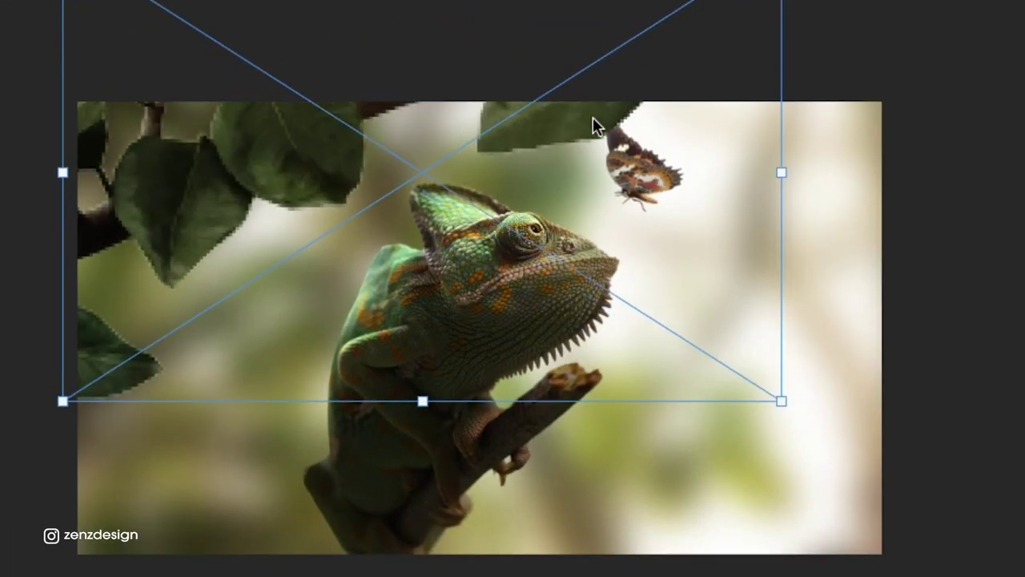
drag(593, 125, 427, 122)
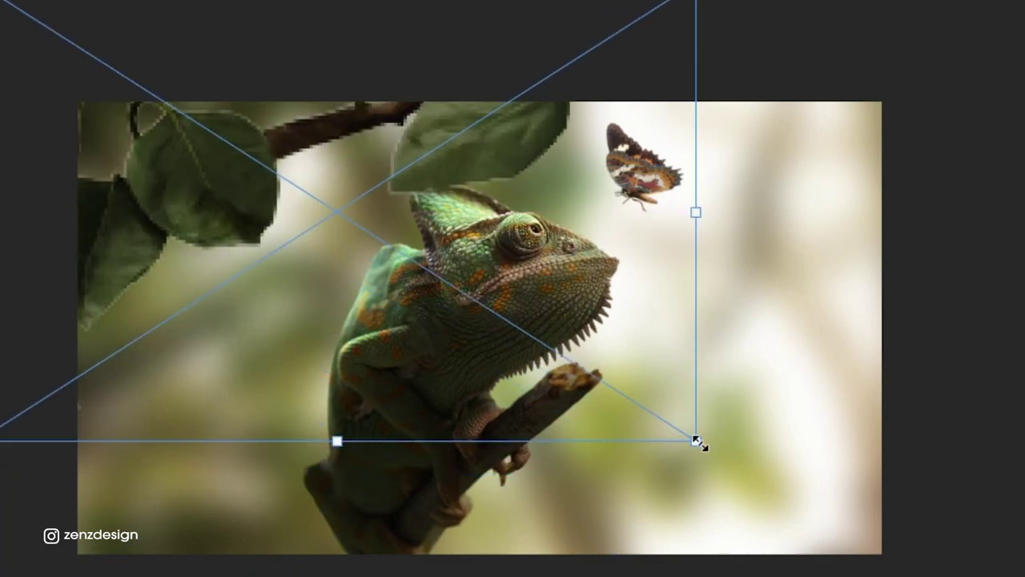
drag(697, 441, 759, 480)
drag(424, 172, 538, 97)
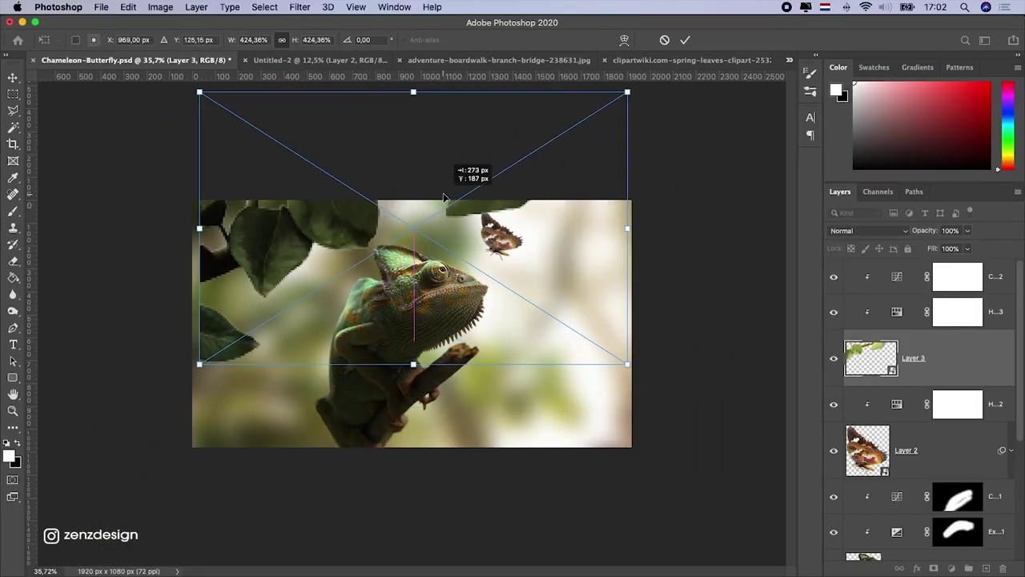
drag(444, 197, 424, 186)
key(Return)
drag(415, 241, 431, 207)
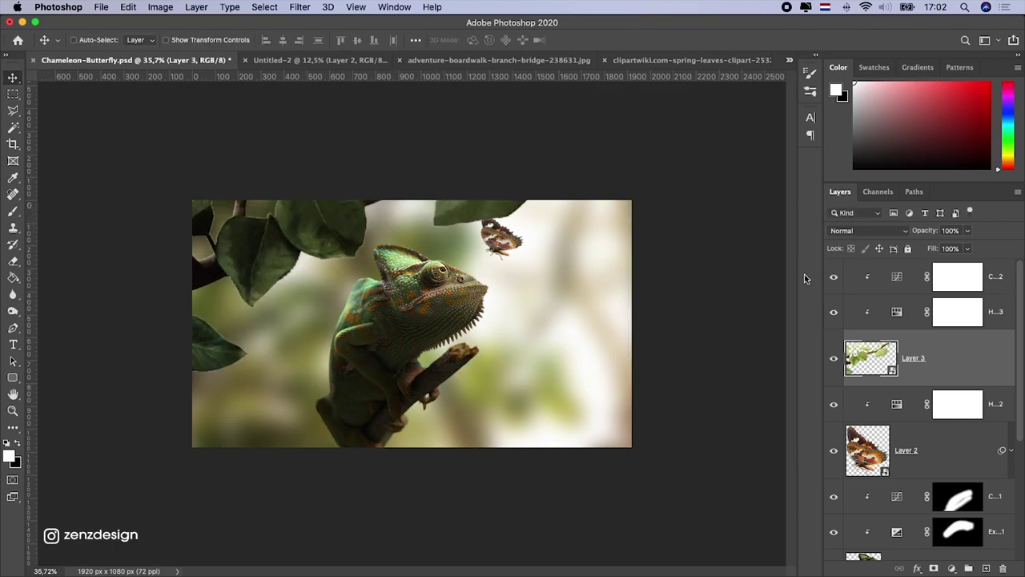
Step: Apply a Gaussian Blur with a radius of 13.4 pixels to the leafy branch smart object
click(299, 7)
mouse_move(349, 149)
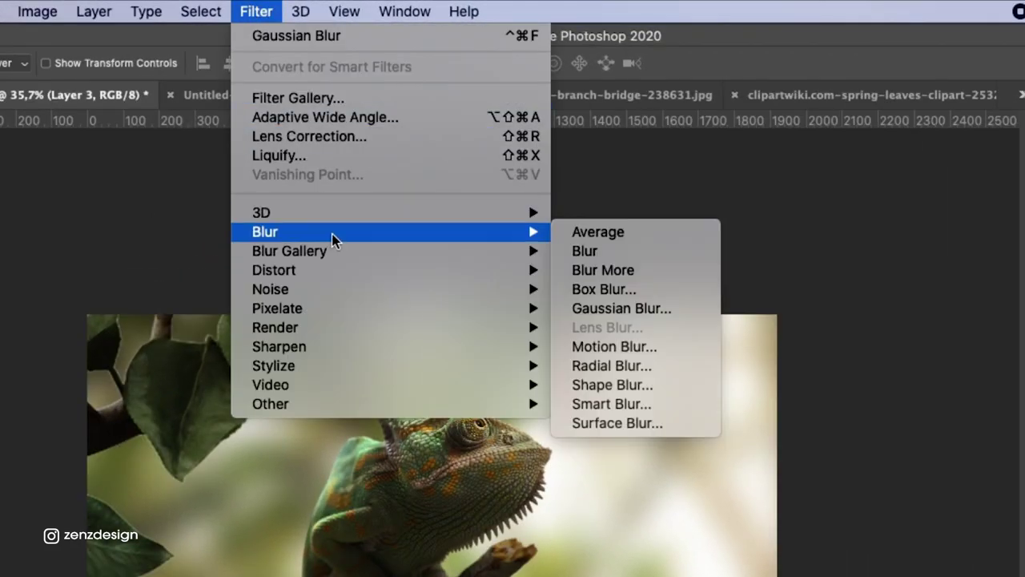
click(608, 311)
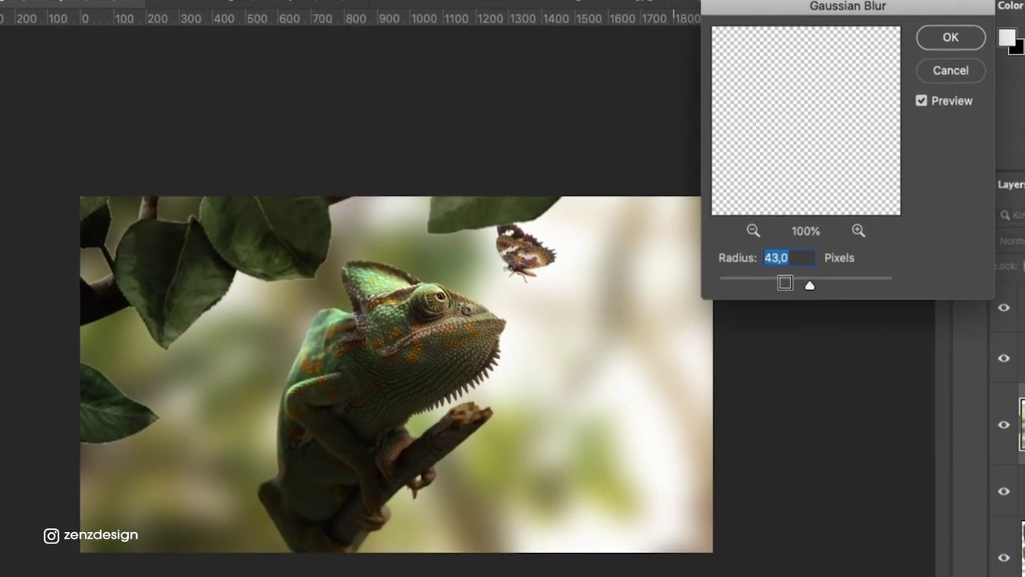
drag(800, 8, 780, 0)
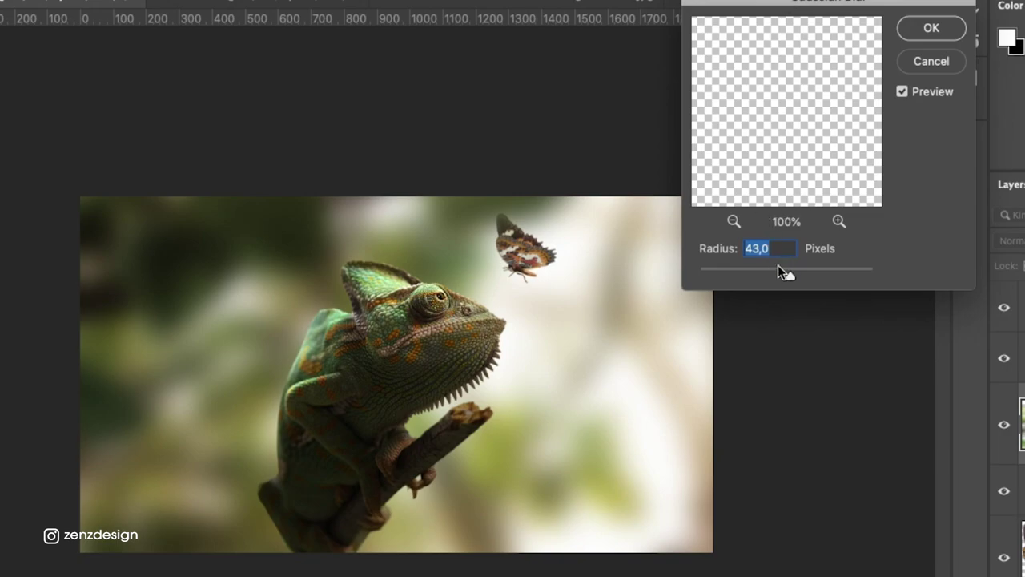
drag(788, 266, 757, 280)
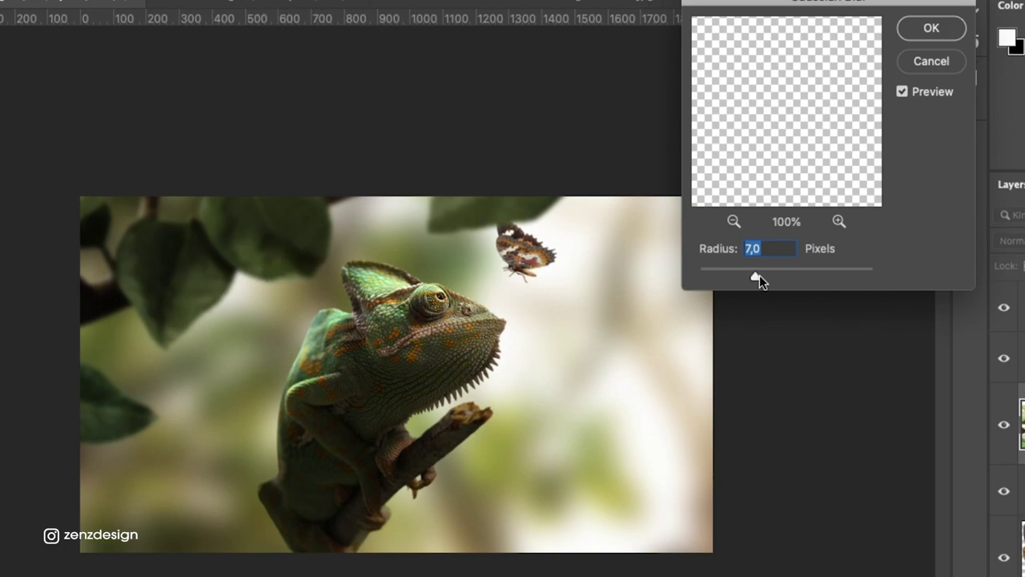
drag(760, 274, 773, 273)
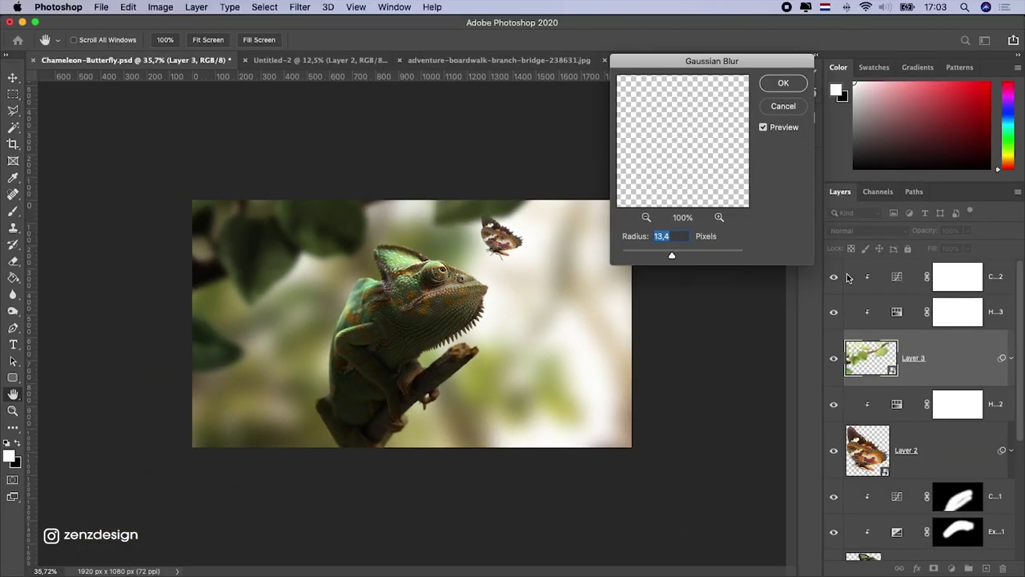
key(Return)
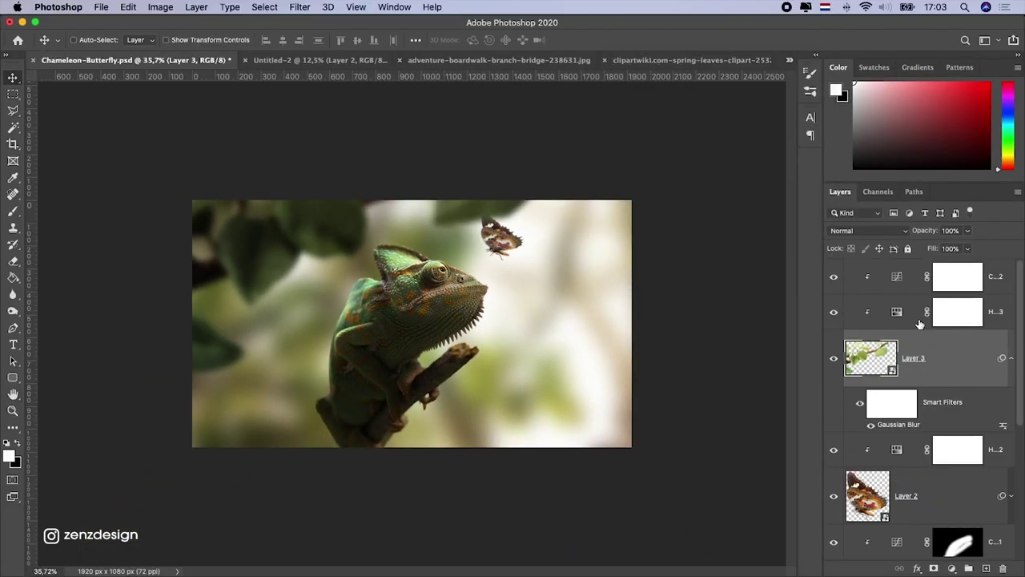
Step: Group the leafy branch with its Hue/Saturation and Curves adjustment layers, and duplicate the group
shift+click(1000, 280)
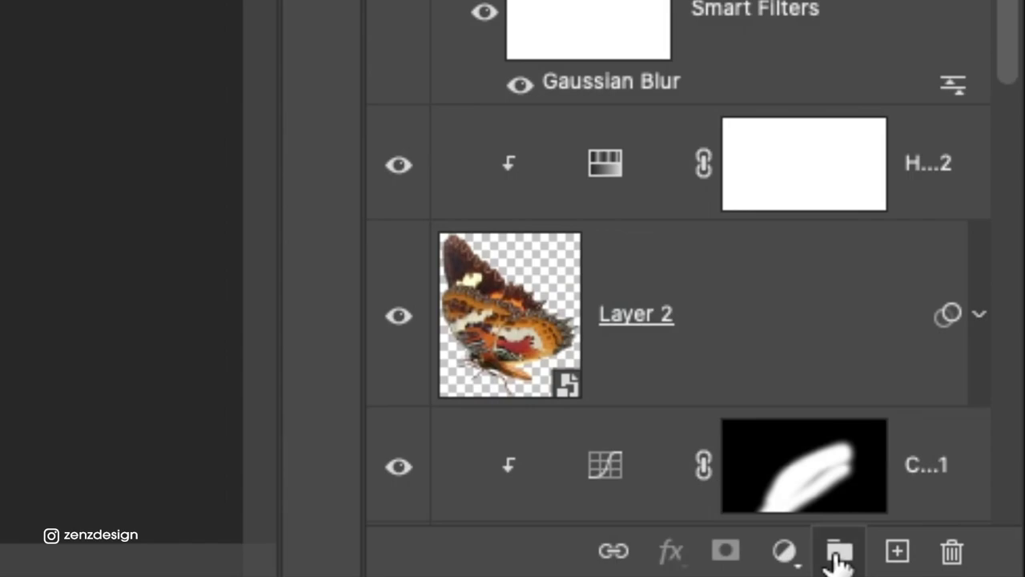
click(836, 557)
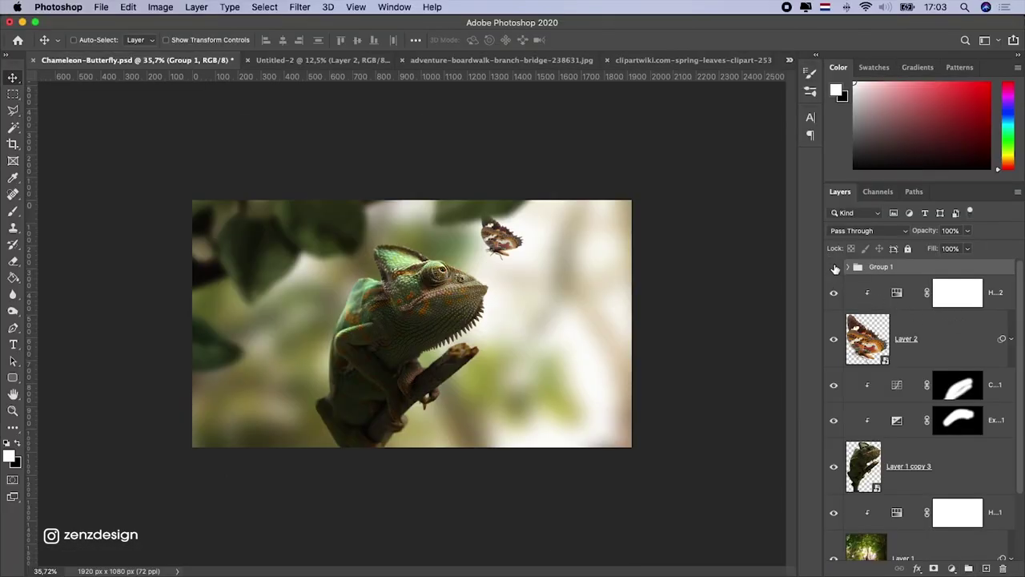
click(834, 267)
drag(880, 269, 984, 568)
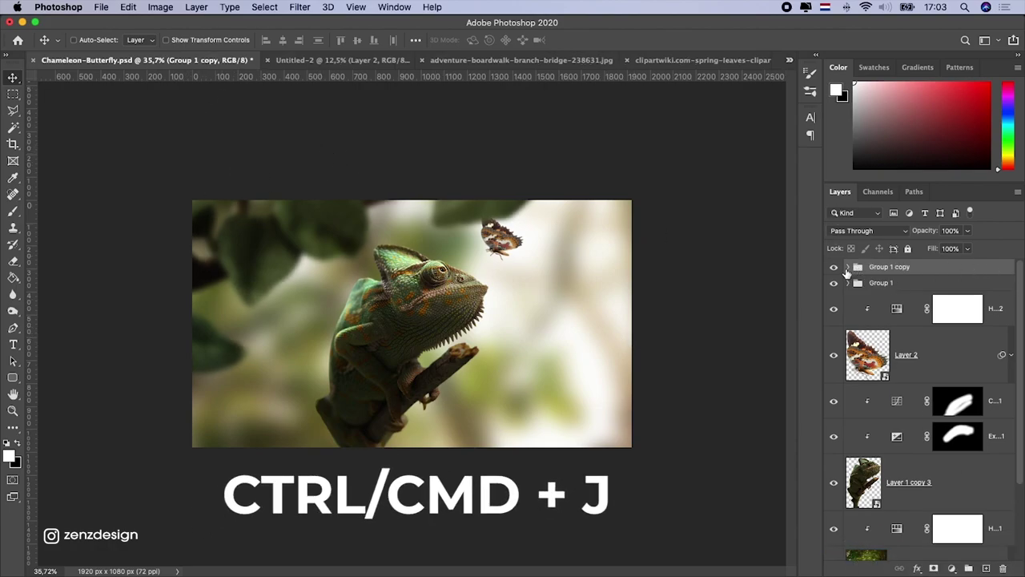
Step: Move the duplicated leaf group to the image's lower-right area and flip it horizontally
drag(431, 144, 693, 287)
click(163, 7)
mouse_move(141, 6)
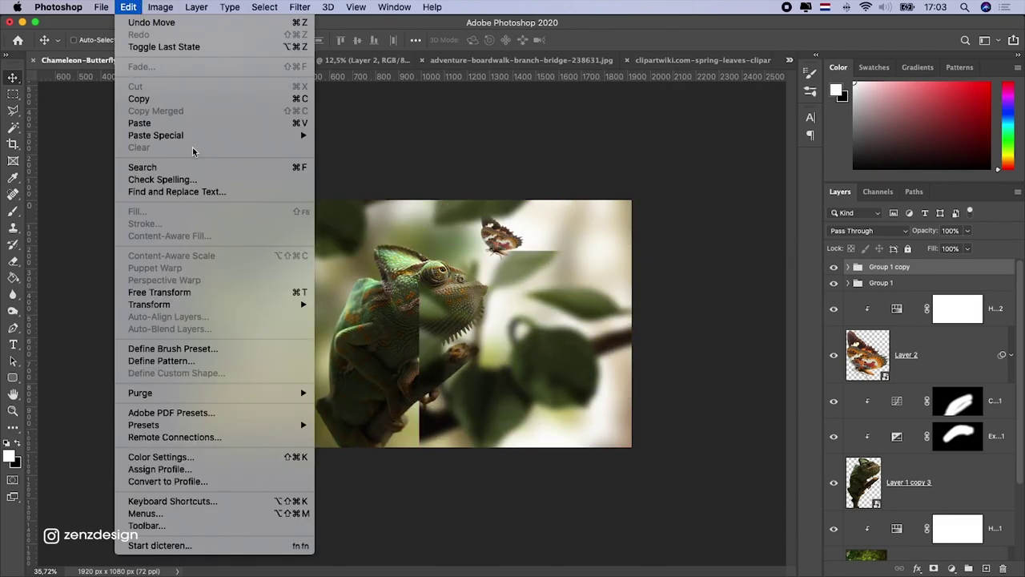
mouse_move(216, 303)
click(358, 505)
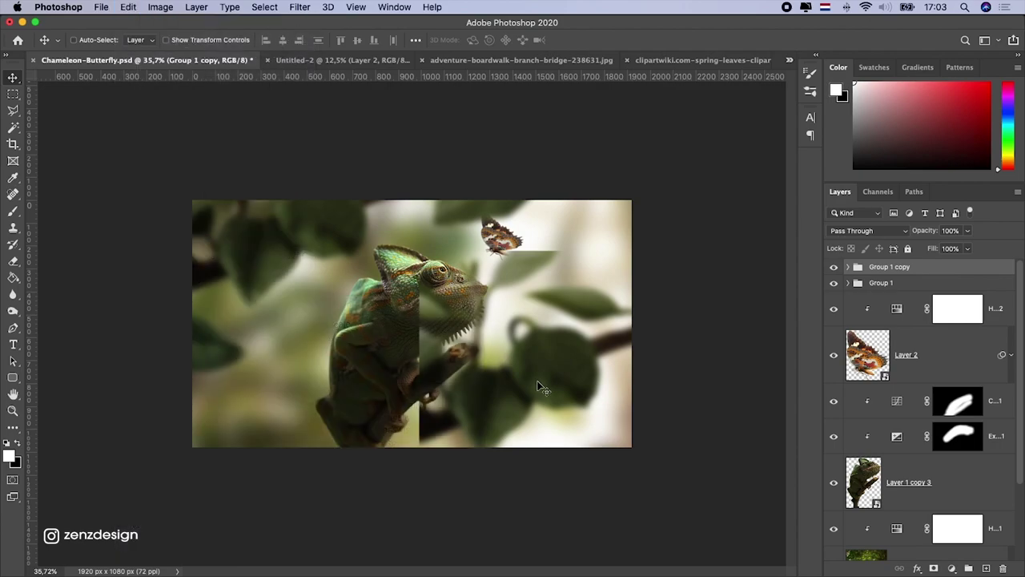
Step: Enlarge the flipped leaf group to about 145% and position it so the branch and leaves frame the image's lower edge
key(super+t)
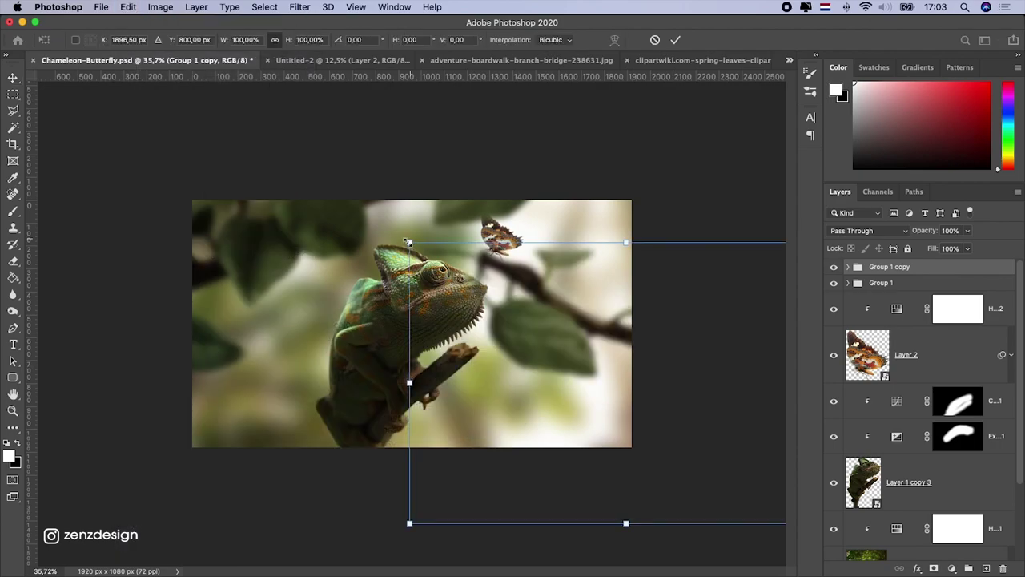
drag(756, 396, 421, 469)
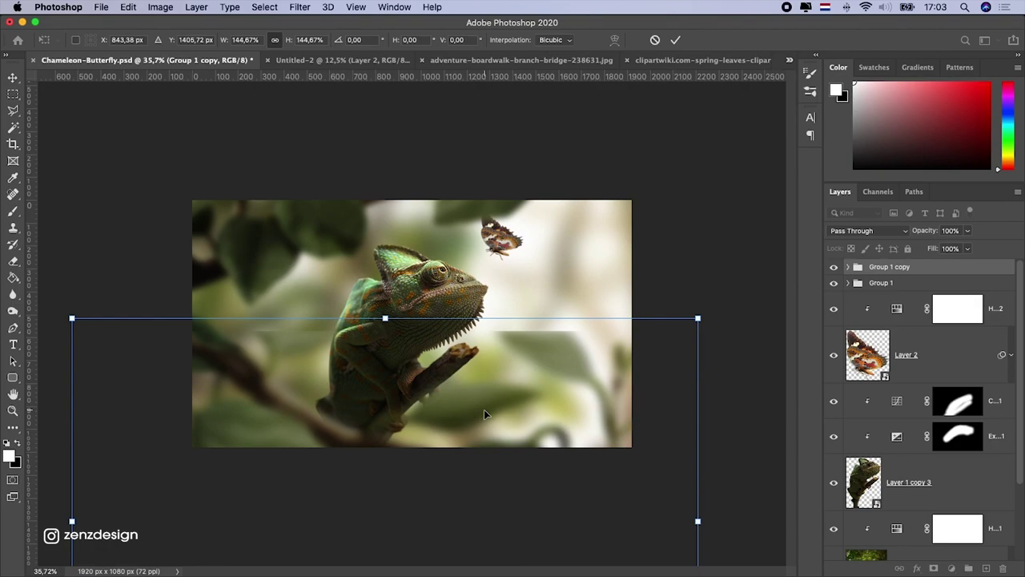
key(Return)
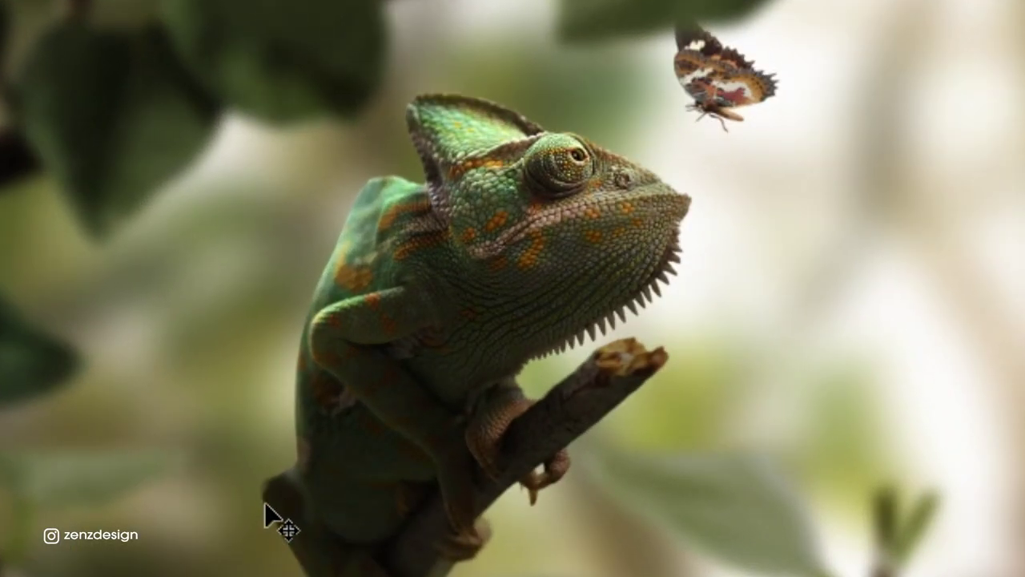
drag(483, 549, 716, 444)
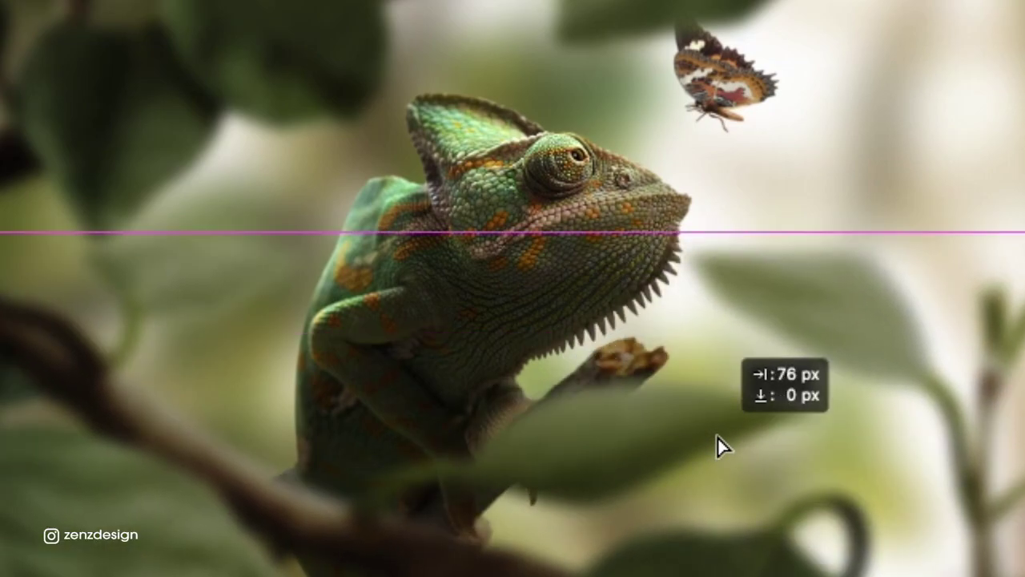
drag(657, 371, 722, 379)
drag(716, 334, 714, 356)
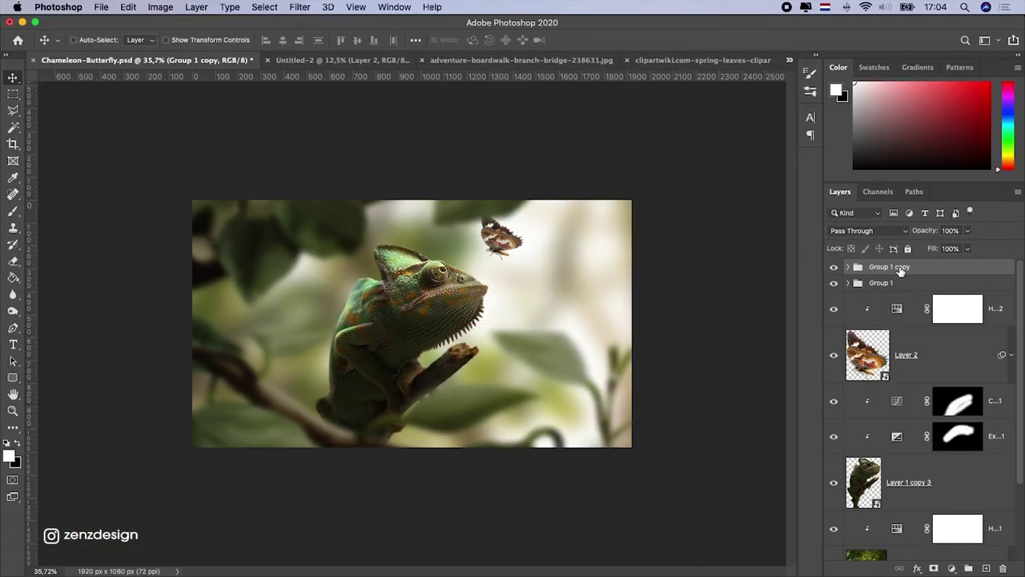
Step: Duplicate Group 1 copy, move the new copy to the image's upper-right area and flip it horizontally
drag(891, 269, 986, 568)
drag(519, 260, 540, 217)
click(101, 6)
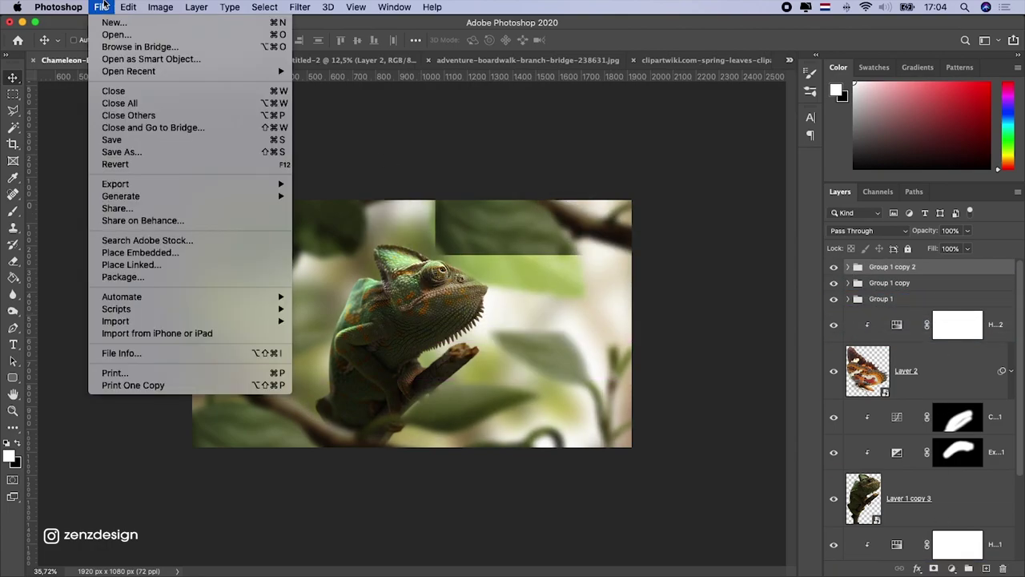
mouse_move(205, 307)
click(390, 505)
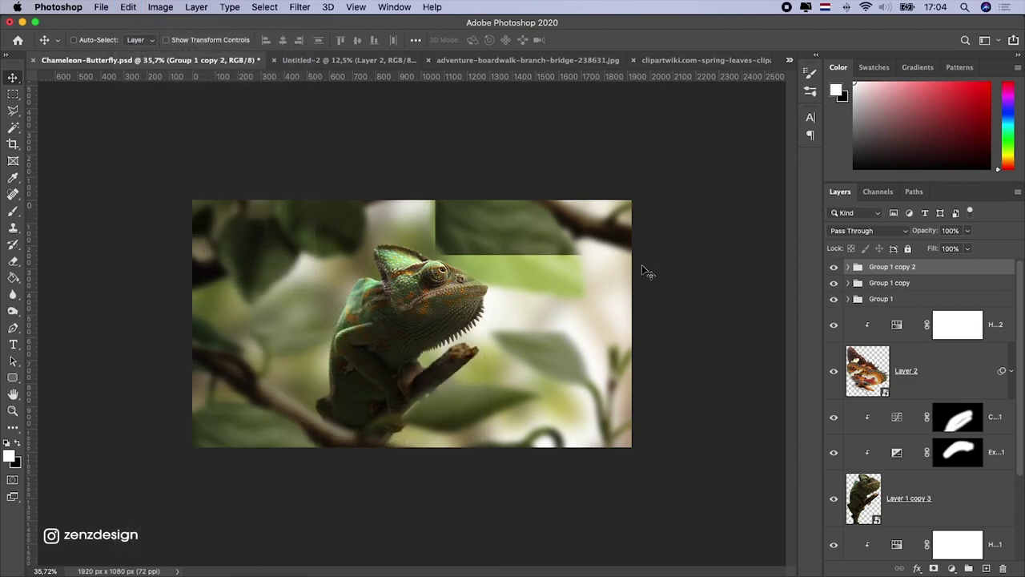
Step: Rotate and reposition Group 1 copy 2 so a leaf and branch frame the image's upper-right corner, clear of the butterfly
drag(304, 190, 389, 570)
drag(590, 285, 611, 187)
drag(781, 320, 586, 407)
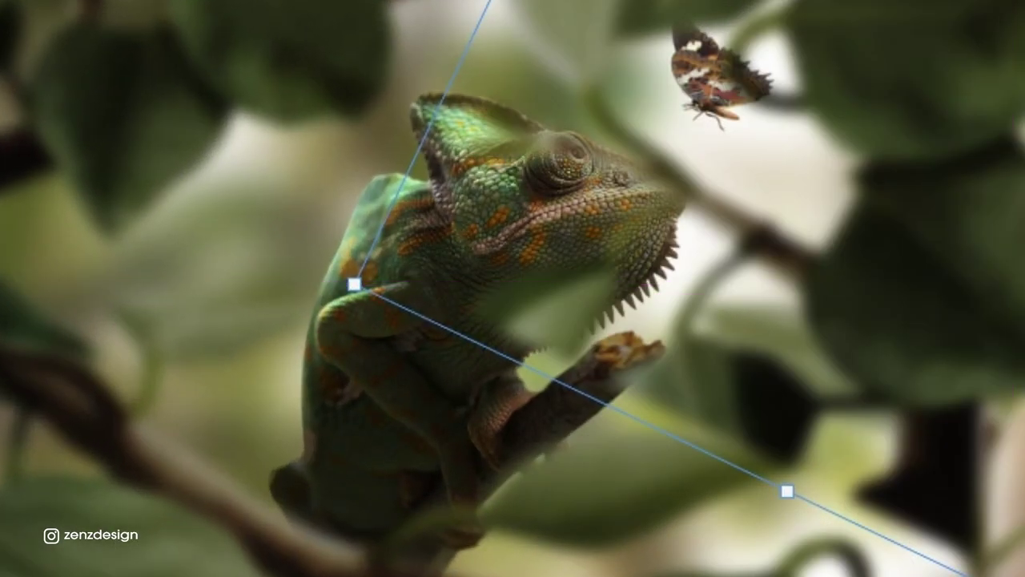
drag(921, 484, 641, 213)
drag(981, 8, 653, 268)
key(Return)
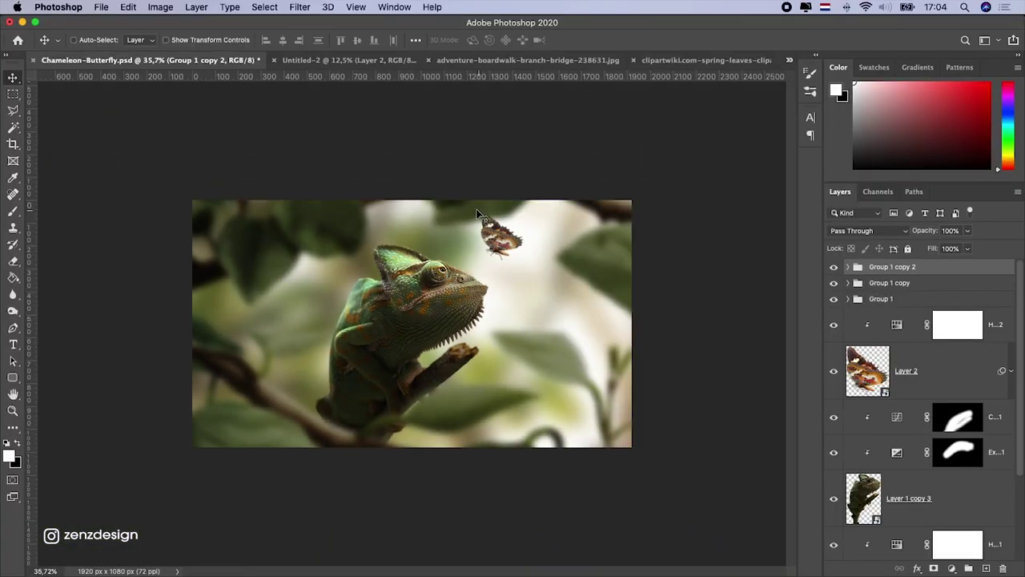
Step: Add a layer mask to Group 1 copy 2 and paint black over the leaf area above the butterfly
super+click(476, 211)
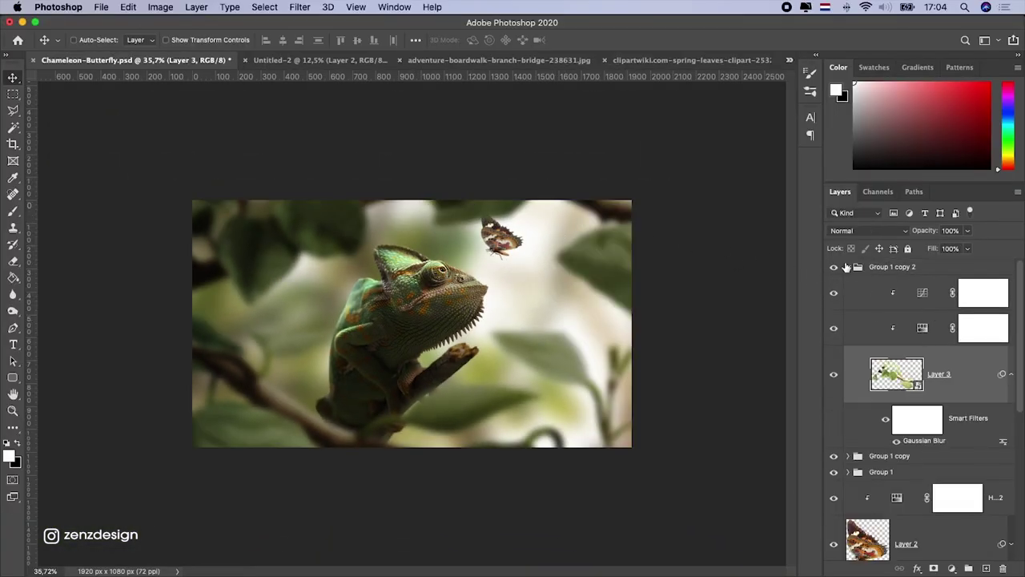
click(879, 272)
click(934, 569)
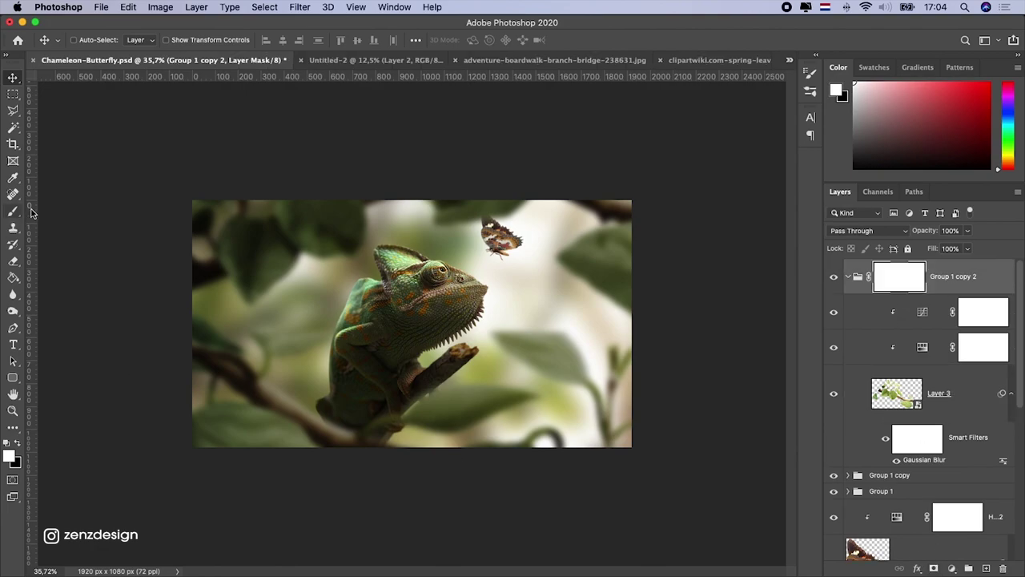
click(13, 210)
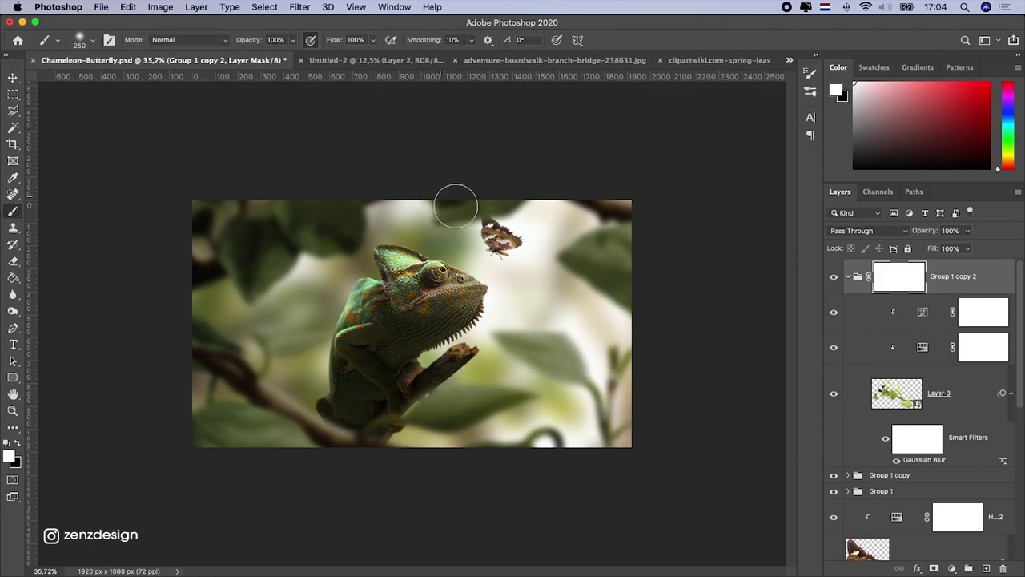
click(835, 393)
click(834, 393)
click(18, 443)
drag(391, 237, 469, 201)
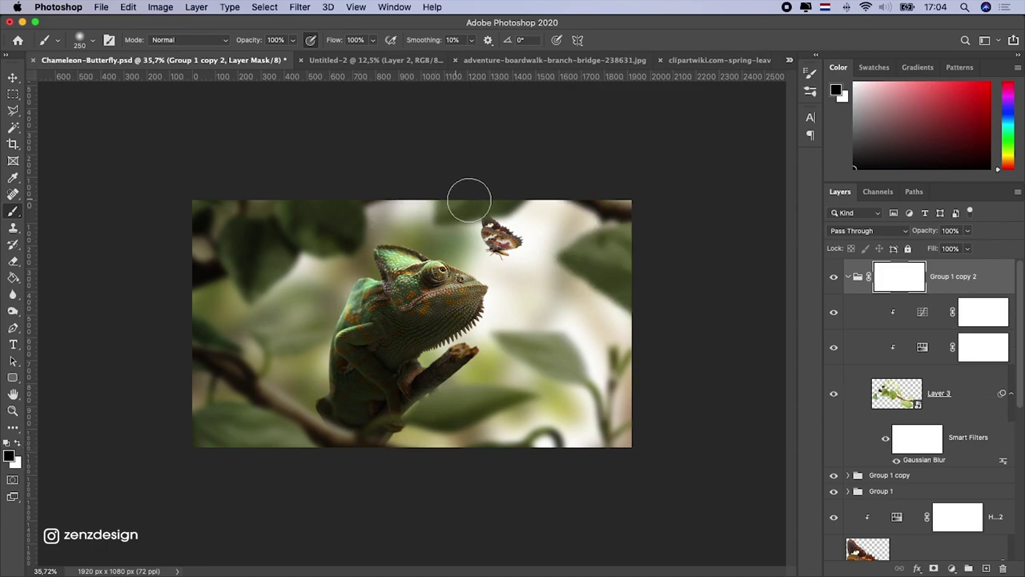
Step: Add a layer mask to Group 1 and paint black with the brush to hide the leaf above the butterfly
click(846, 278)
click(835, 296)
click(834, 295)
click(833, 312)
click(833, 312)
click(876, 323)
double_click(878, 316)
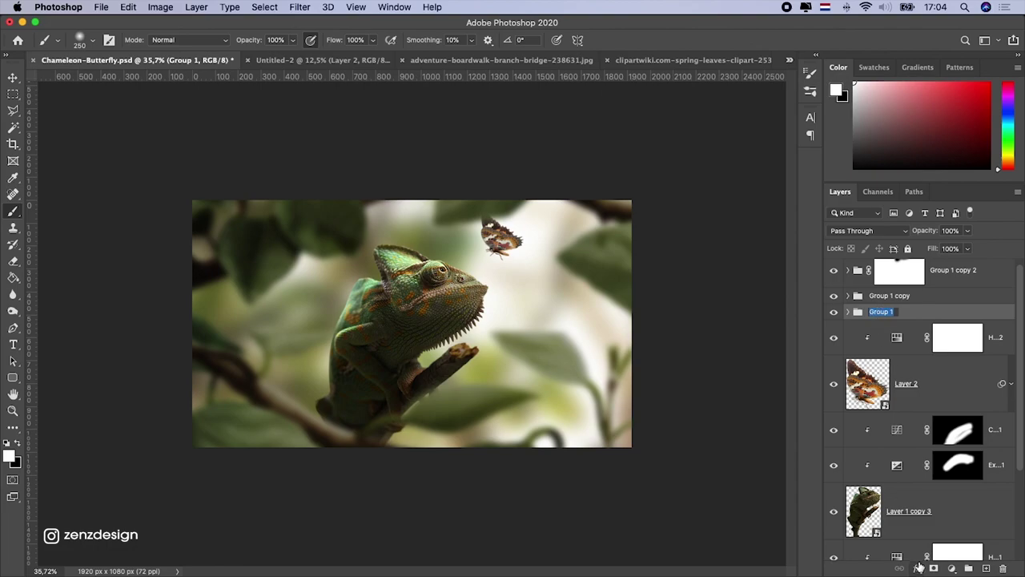
click(933, 568)
click(7, 466)
drag(516, 207, 455, 202)
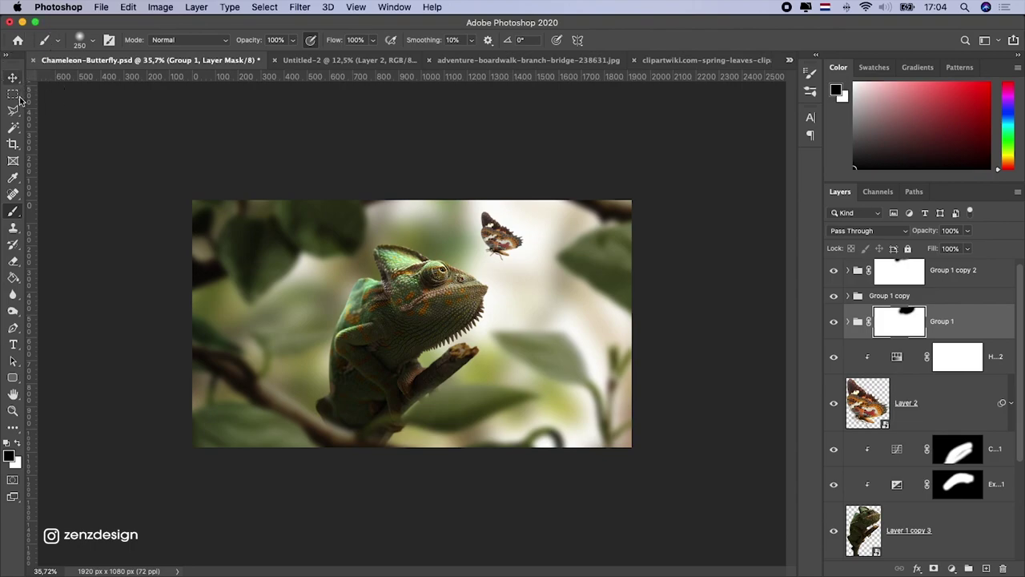
click(13, 78)
scroll(503, 298, down, 5)
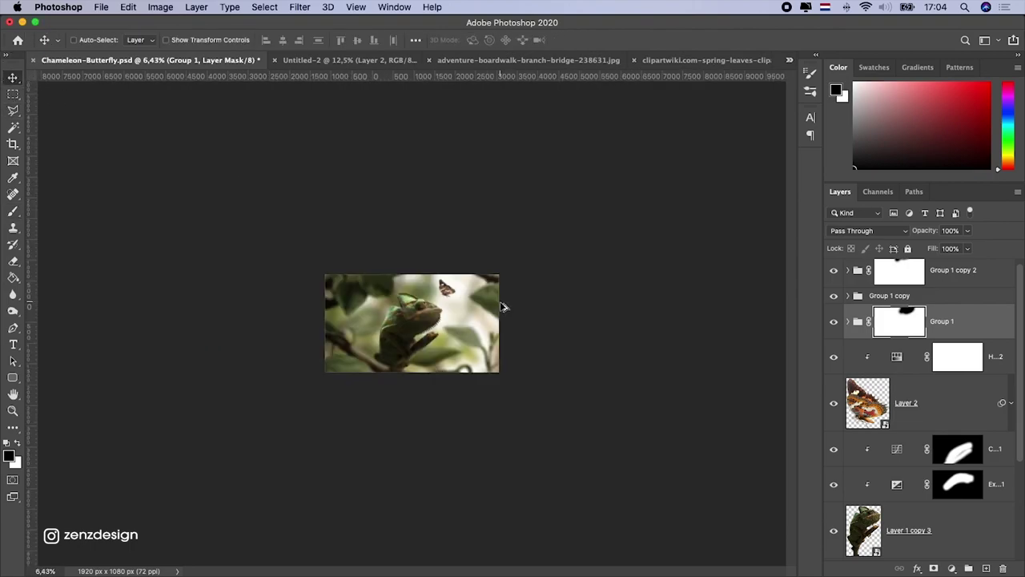
scroll(505, 308, up, 5)
key(super)
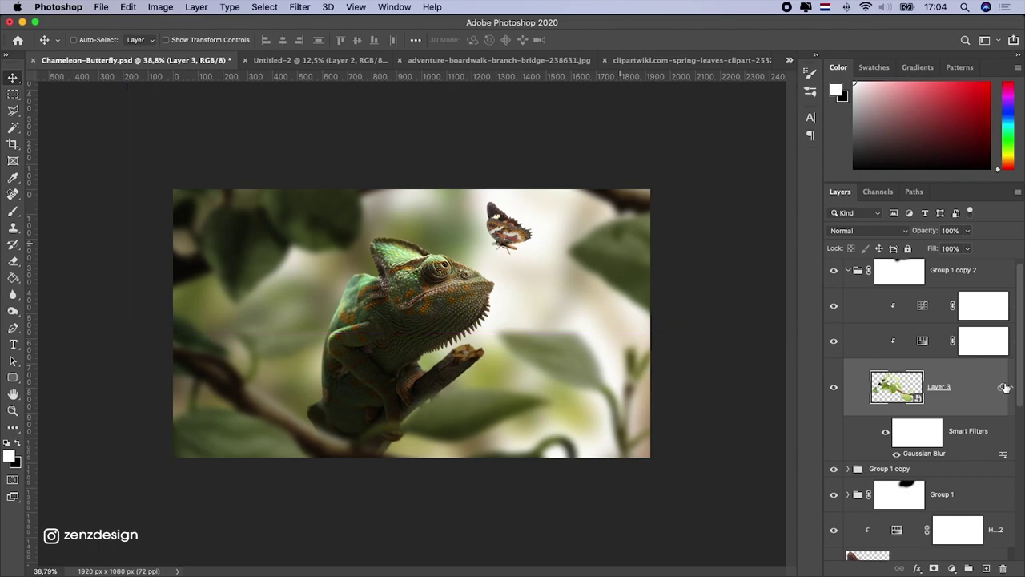
click(848, 270)
mouse_move(505, 224)
mouse_down()
mouse_move(517, 226)
mouse_move(487, 234)
mouse_up()
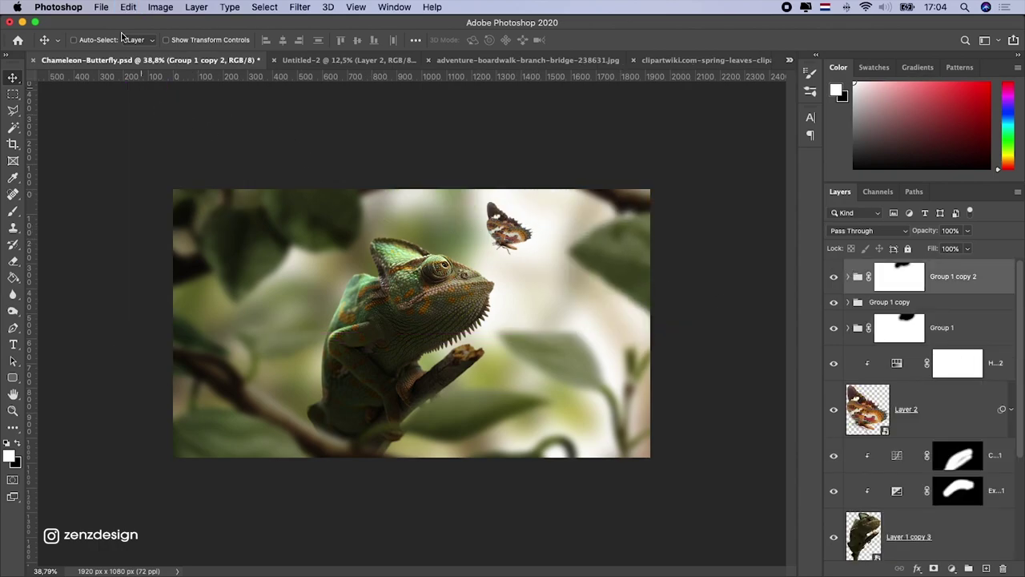
click(100, 7)
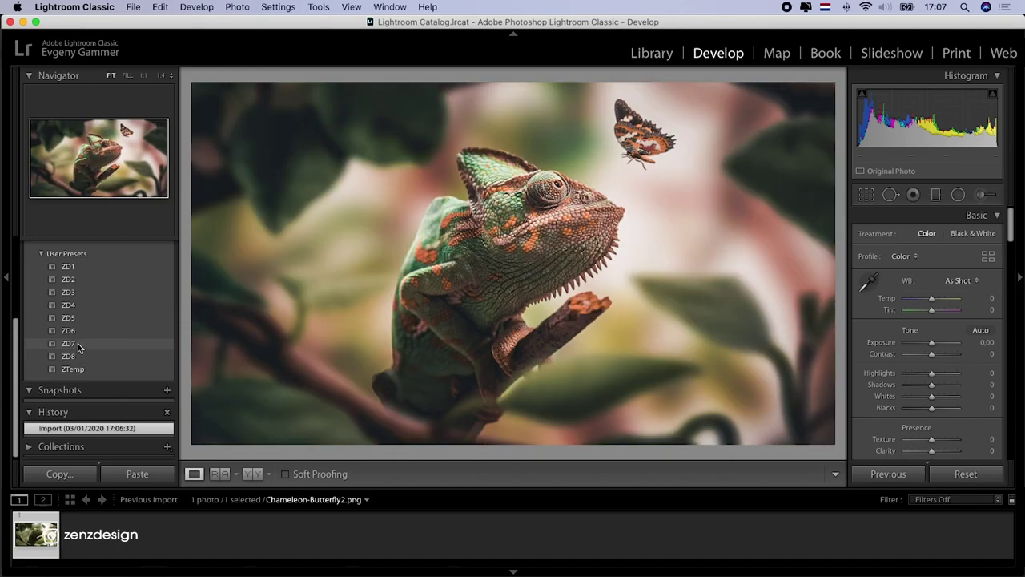
Step: In Lightroom Classic, apply the ZD7 preset to Chameleon-Butterfly2.png and export it to the Naamloze export subfolder on the desktop
click(68, 342)
right_click(580, 190)
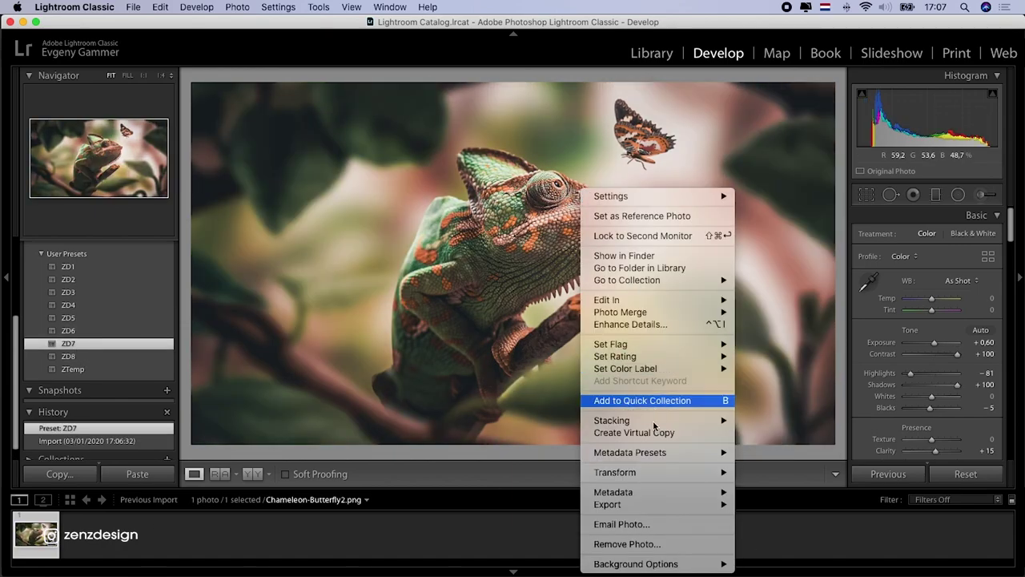
mouse_move(680, 504)
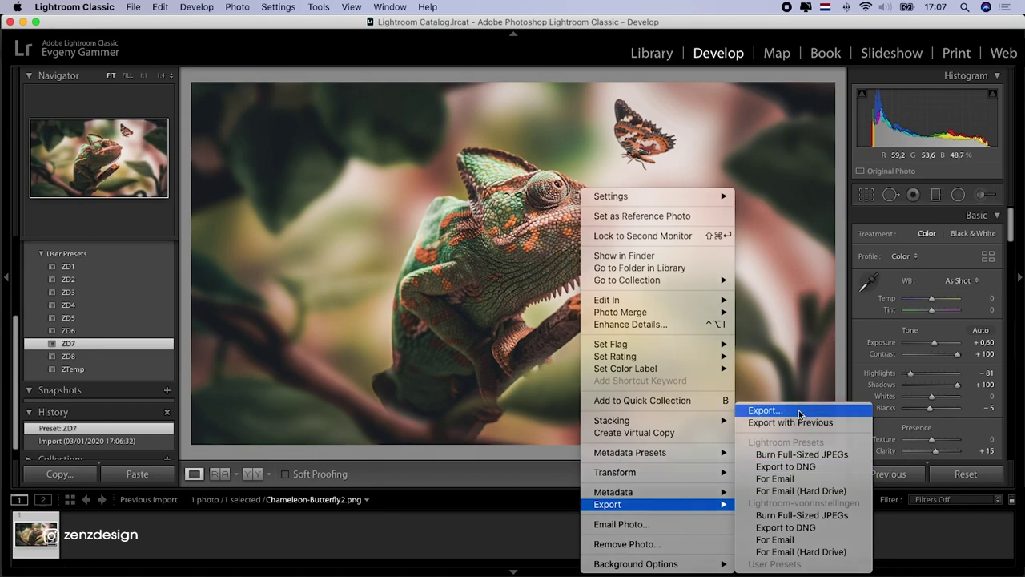
click(765, 410)
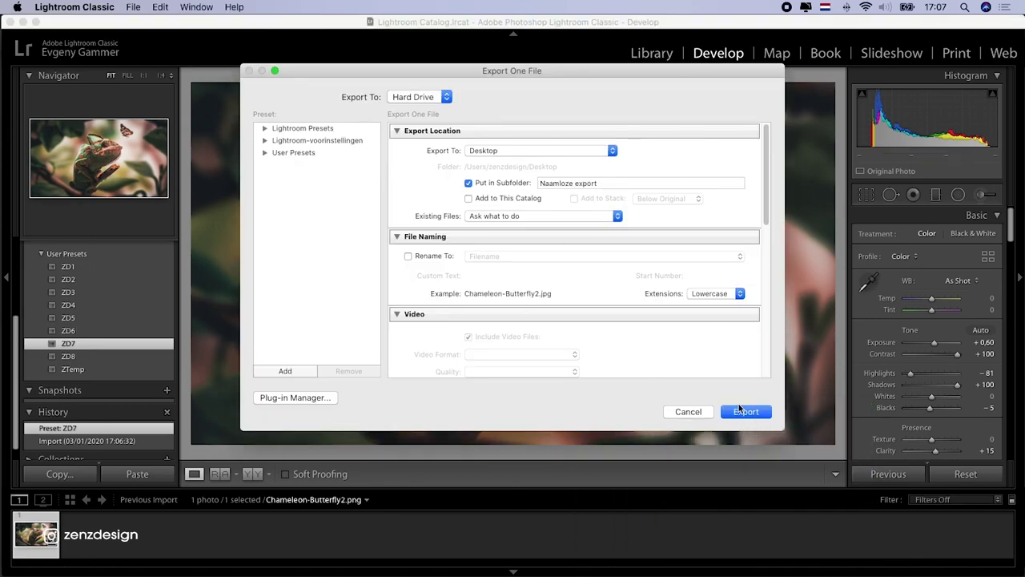
click(741, 410)
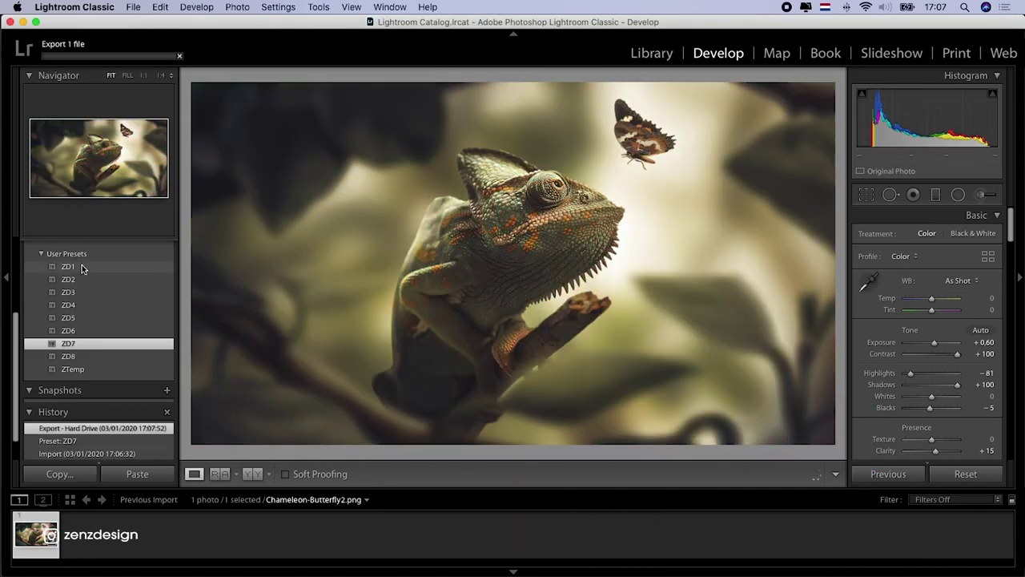
Step: Apply the ZD1 preset to the photo and export this version to the same Naamloze export subfolder on the desktop
click(80, 267)
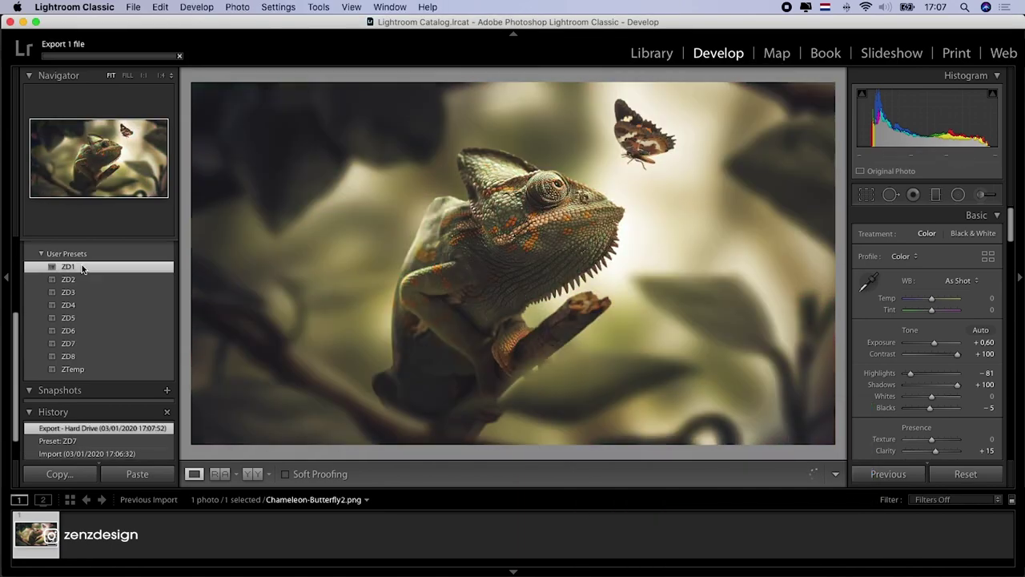
right_click(647, 432)
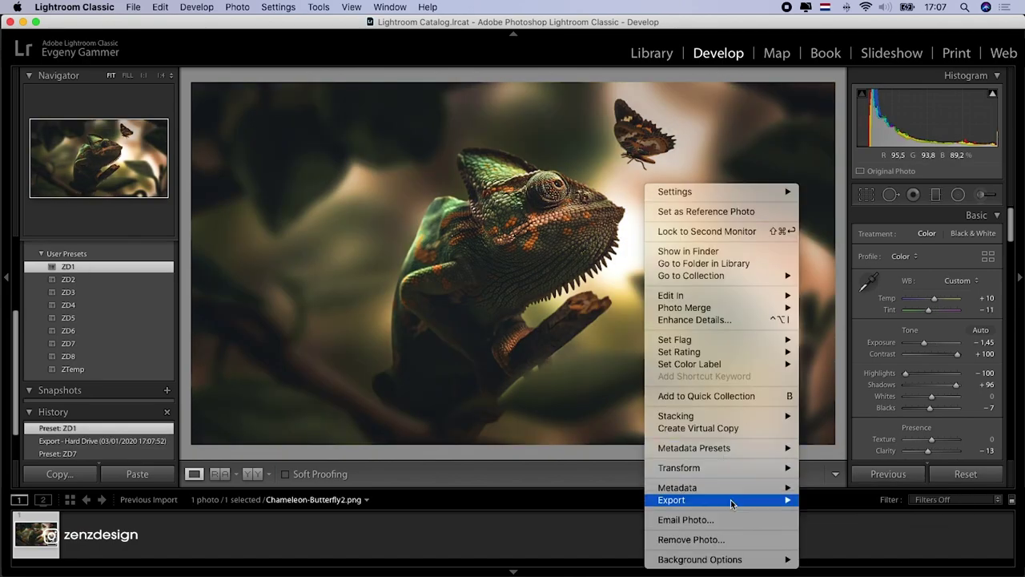
mouse_move(731, 503)
click(832, 411)
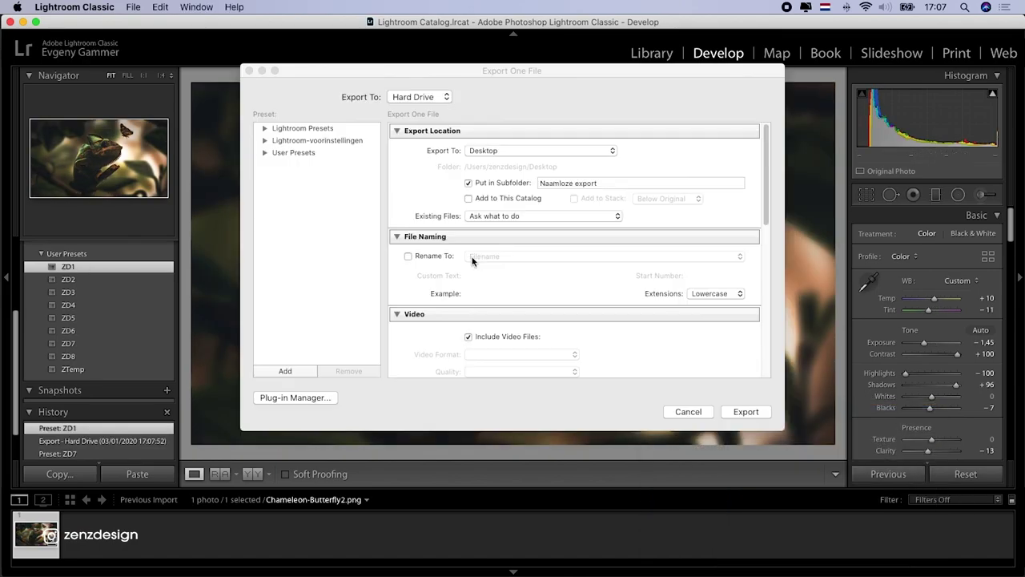
click(746, 411)
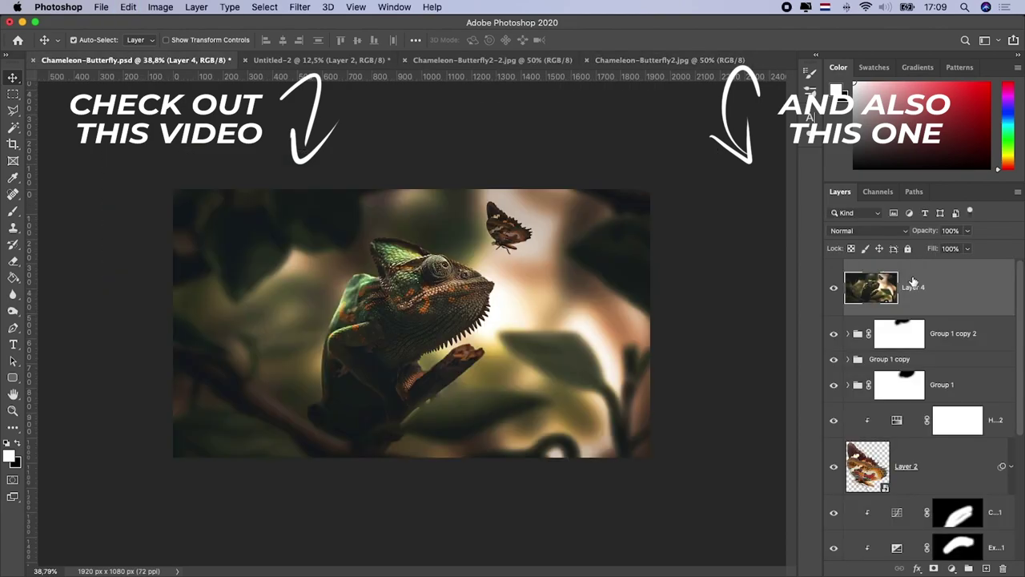
Step: Back in Photoshop, add a brighter graded version of the image above Layer 4 and adjust its blending and opacity
key(ctrl+shift+alt+e)
click(867, 231)
click(851, 508)
click(967, 231)
drag(972, 247, 942, 248)
click(928, 345)
click(967, 231)
key(ctrl+z)
Step: Add a Curves adjustment layer above the graded image layers and reshape its curve at three points
click(951, 567)
click(945, 385)
drag(713, 169, 701, 169)
drag(627, 251, 625, 257)
drag(586, 294, 590, 293)
Step: Add a Vibrance adjustment layer above the Curves layer and set its vibrance to +33
click(951, 567)
click(947, 416)
drag(638, 147, 663, 150)
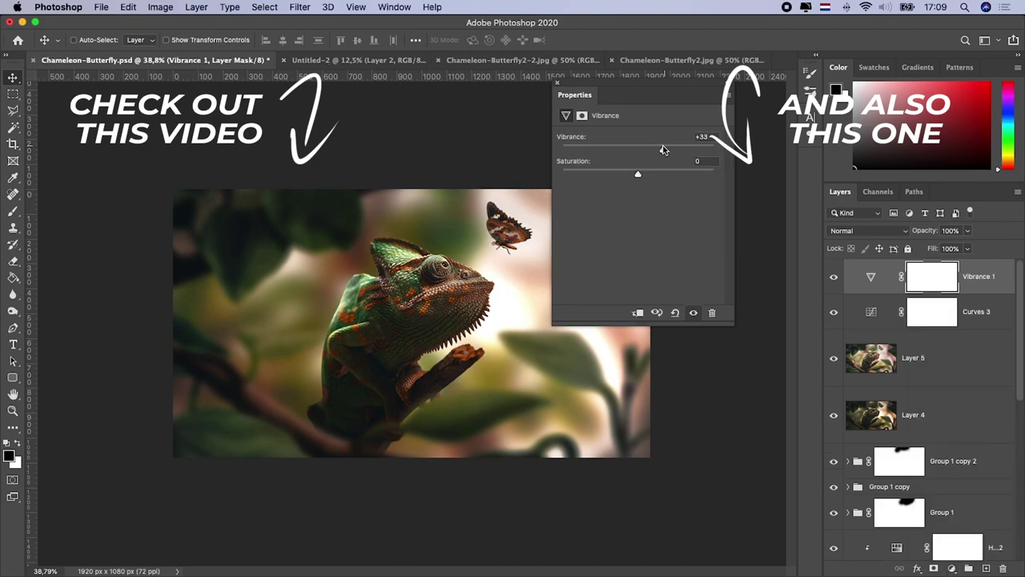